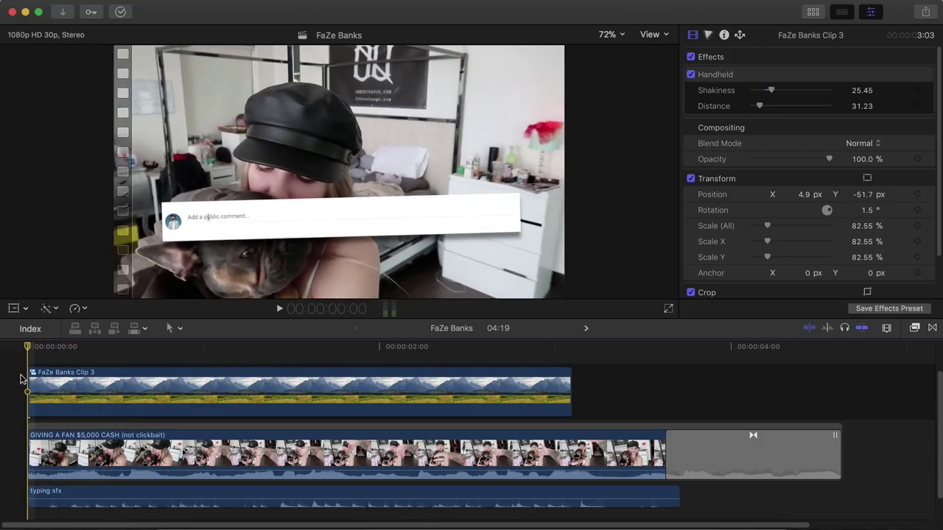
- Play the FaZe Banks timeline to watch the Handheld-shaken comment overlay above the vlog footage
key(space)
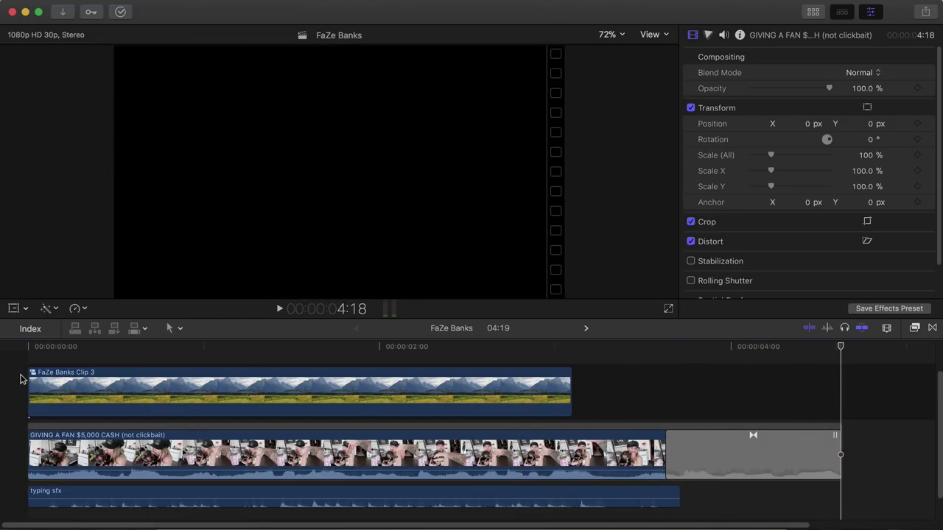
- Open the FaZe Banks Clip 3 compound clip, return to the project, and select the overlay clip
drag(96, 357, 316, 357)
double_click(332, 390)
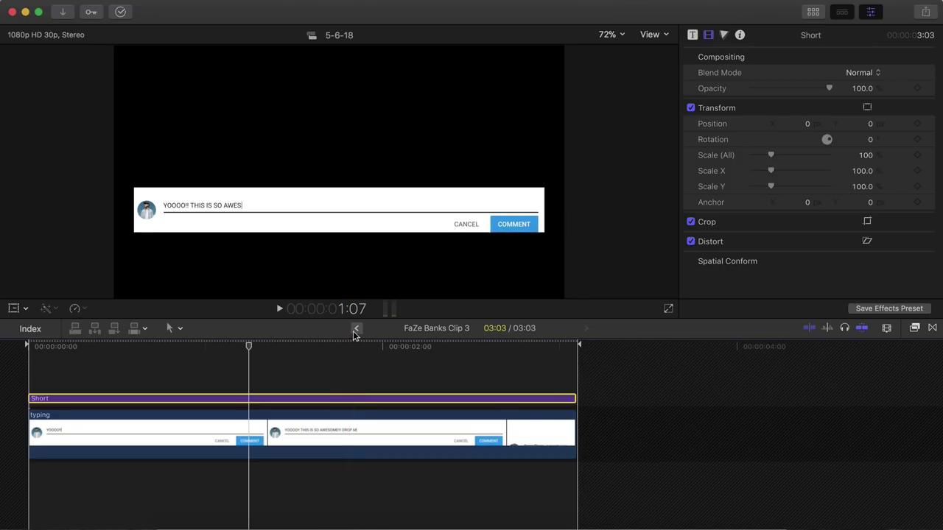
click(355, 330)
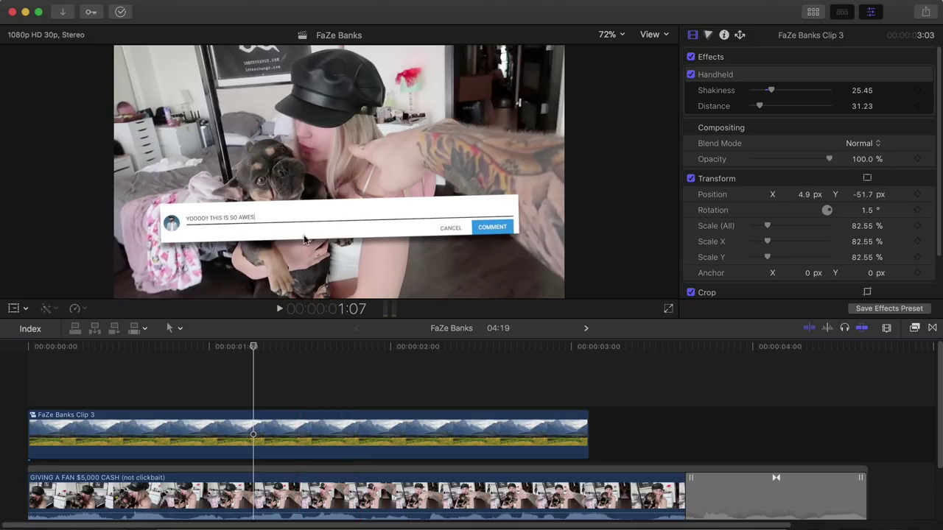
click(337, 433)
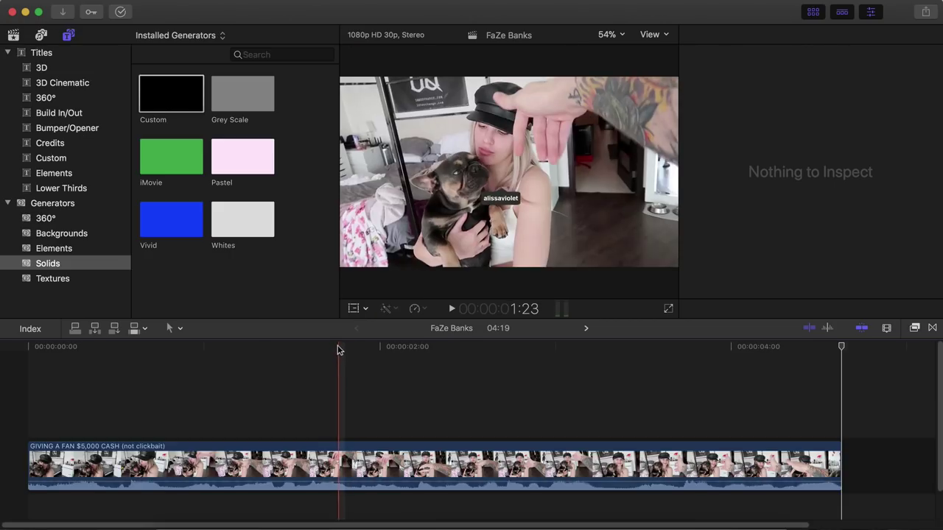
- Select the 'GIVING A FAN $5,000 CASH' vlog clip and park the playhead at its start
drag(336, 350, 53, 353)
click(213, 409)
click(235, 464)
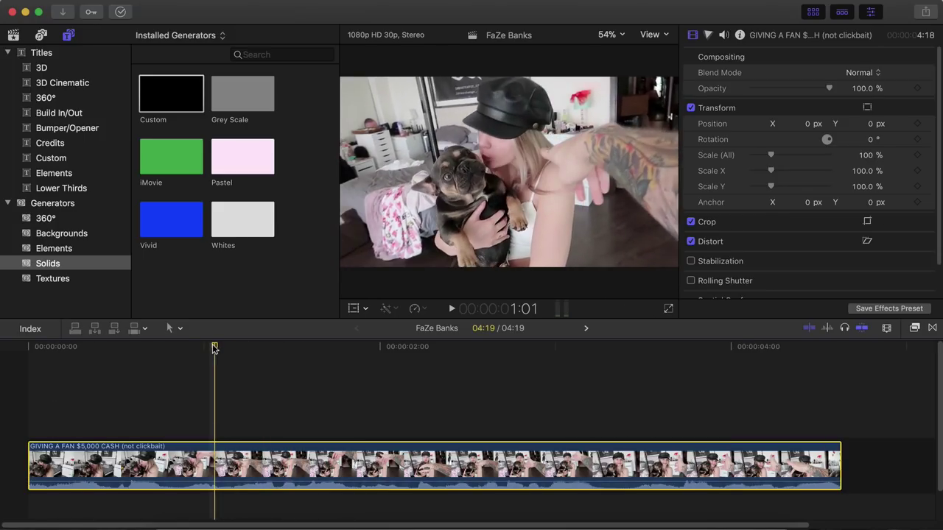
drag(213, 346, 570, 378)
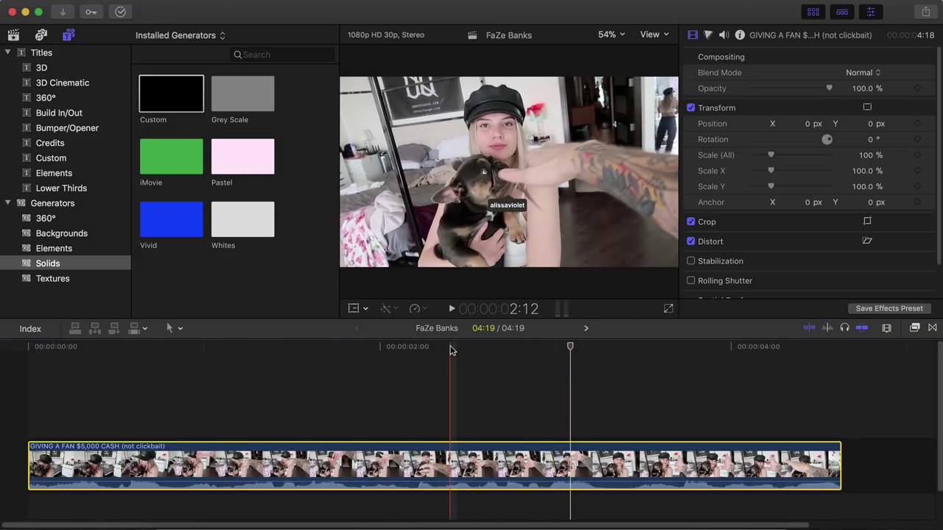
drag(446, 352, 30, 359)
click(61, 347)
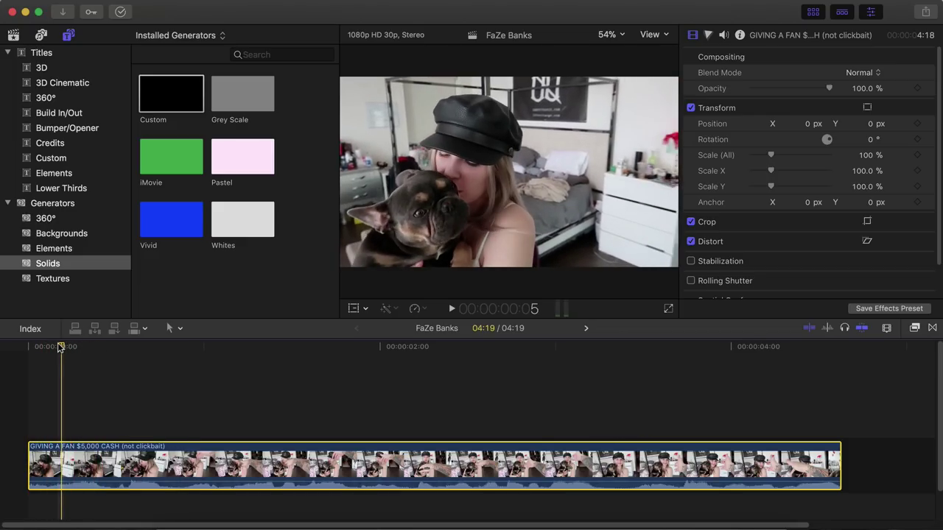
- In Chrome, mute the FaZe Banks YouTube video and jump back to about 1:26
click(287, 518)
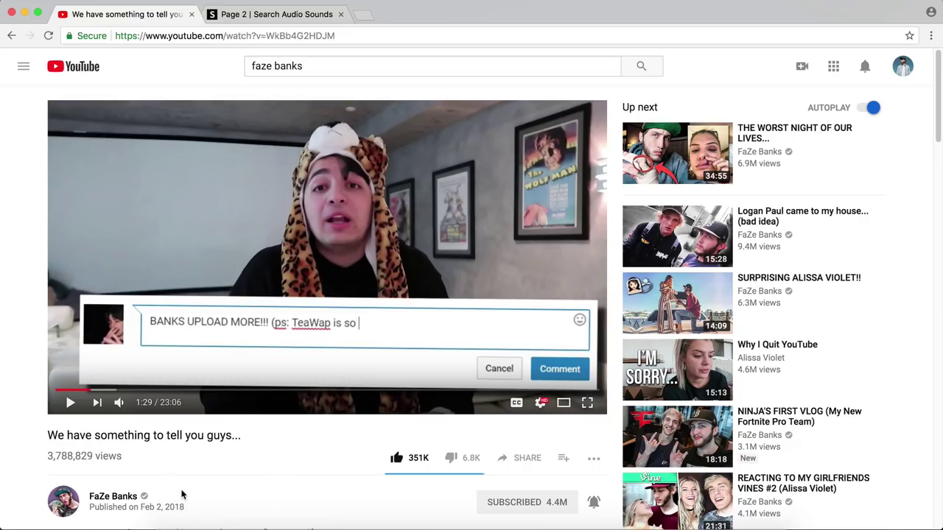
click(120, 404)
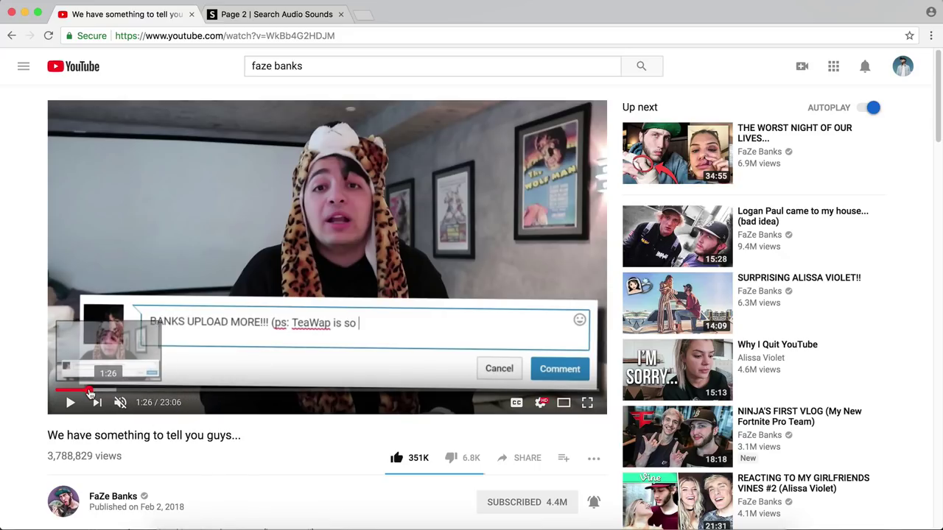
click(89, 390)
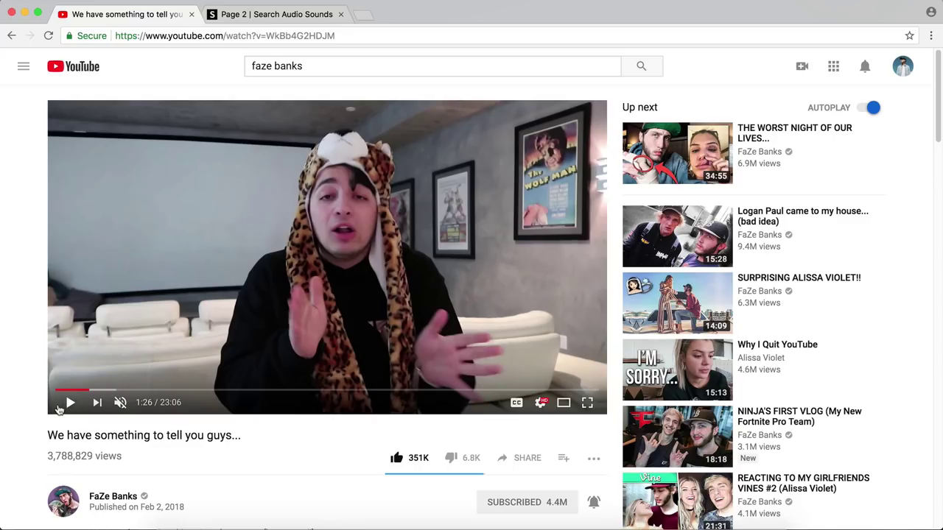
- Play the comment-typing gag and pause at 1:30 once the full comment shows
click(69, 405)
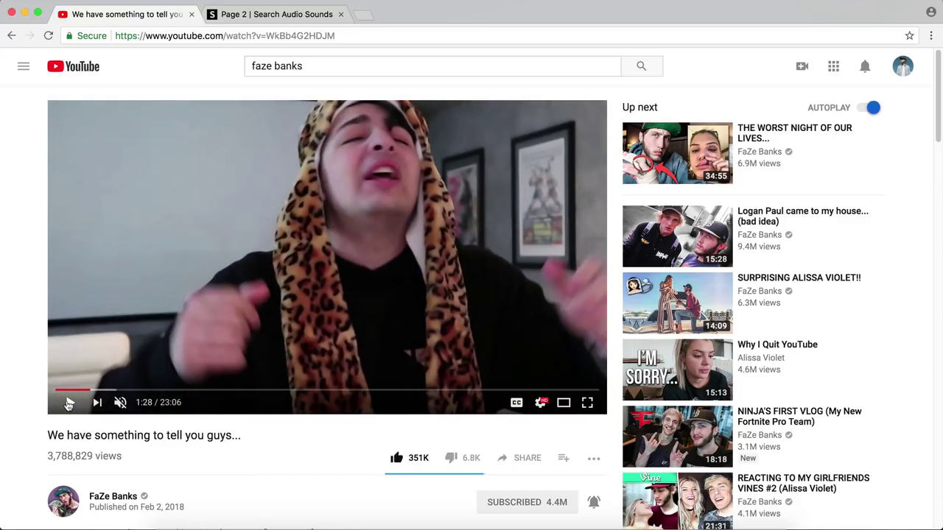
click(70, 405)
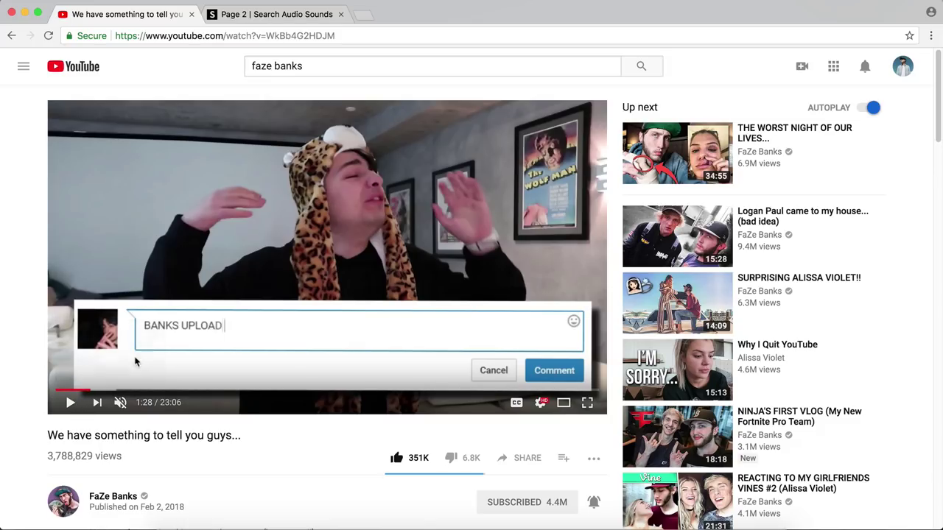
click(66, 409)
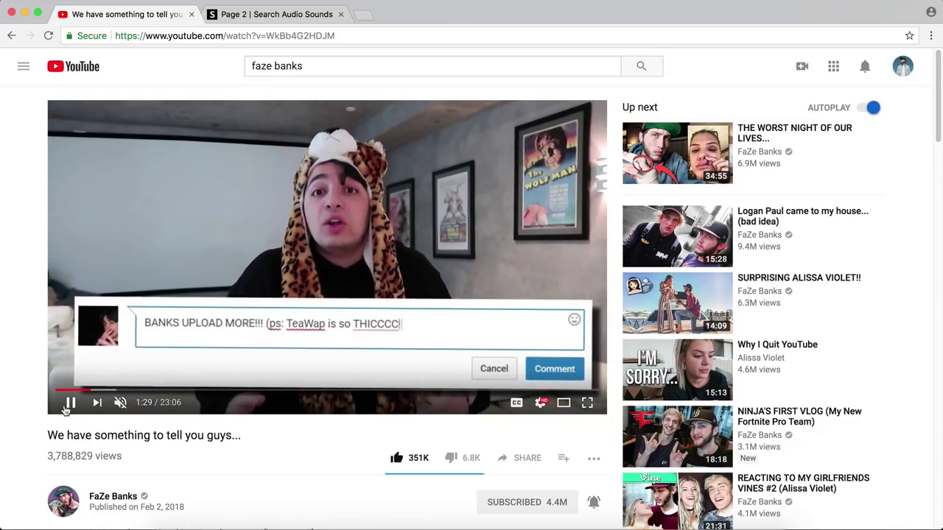
click(68, 406)
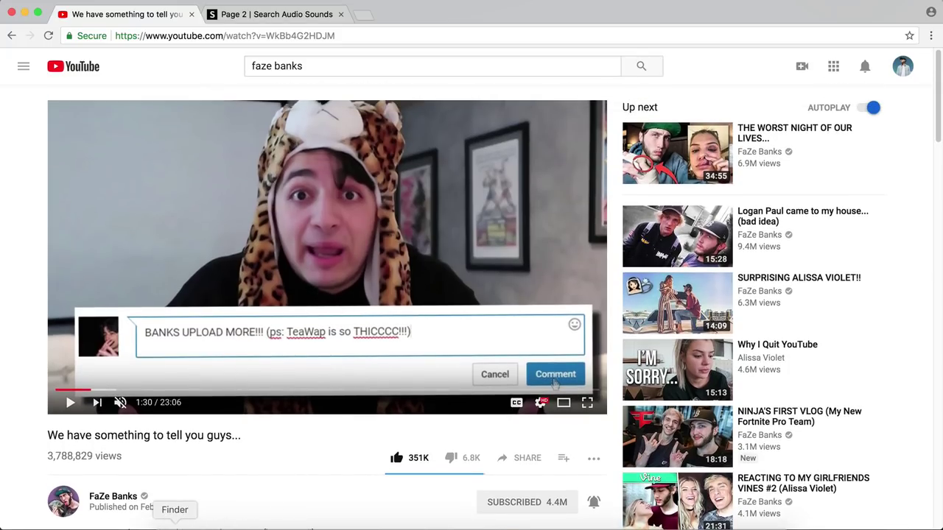
- Launch QuickTime Player through Spotlight and start a new screen recording
key(super+space)
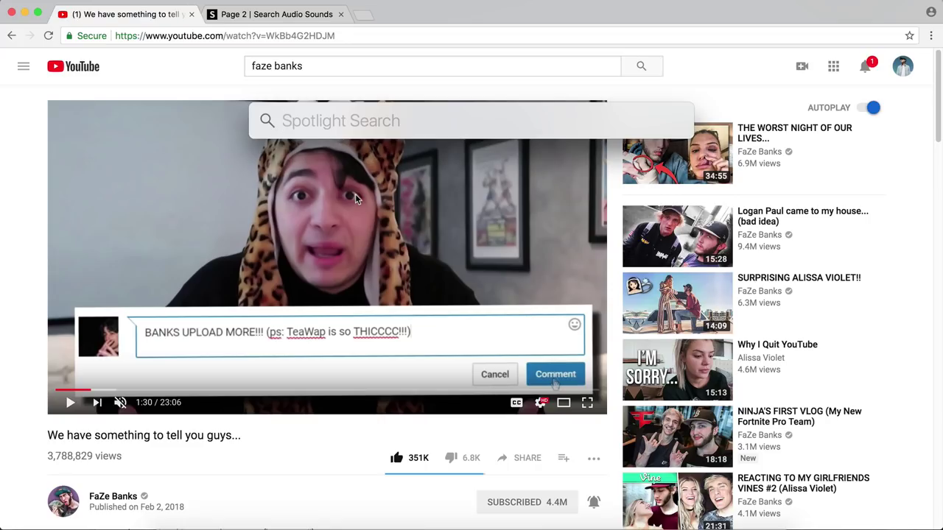
text(quick)
key(Return)
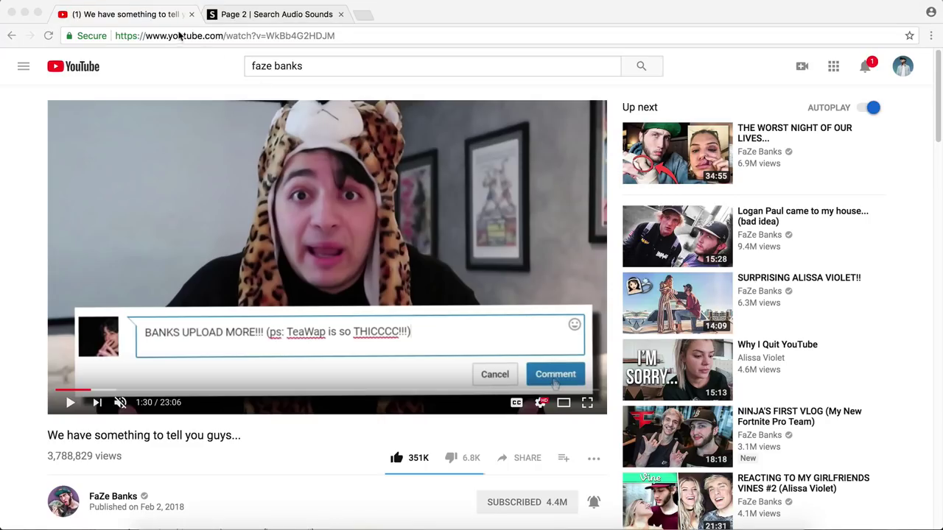
click(136, 3)
click(181, 32)
scroll(271, 203, down, 3)
scroll(268, 197, down, 2)
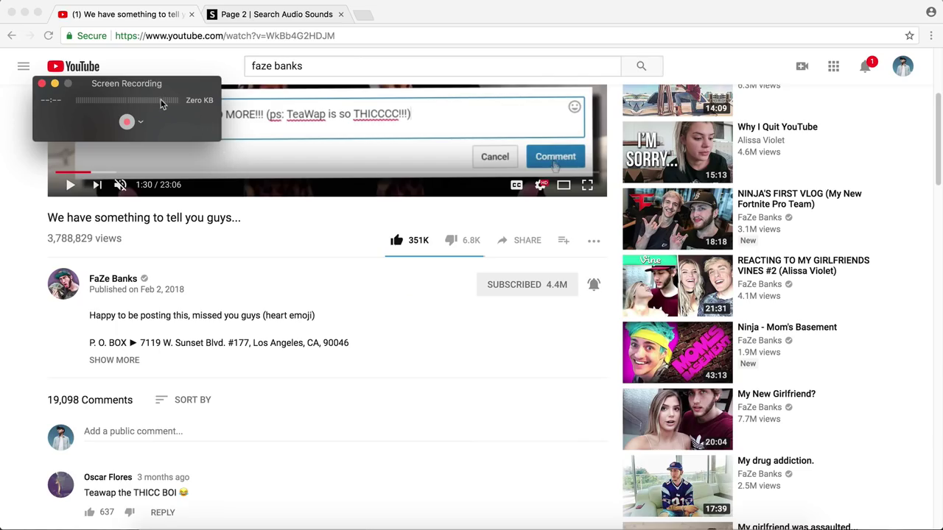
drag(144, 91, 633, 180)
scroll(205, 193, down, 5)
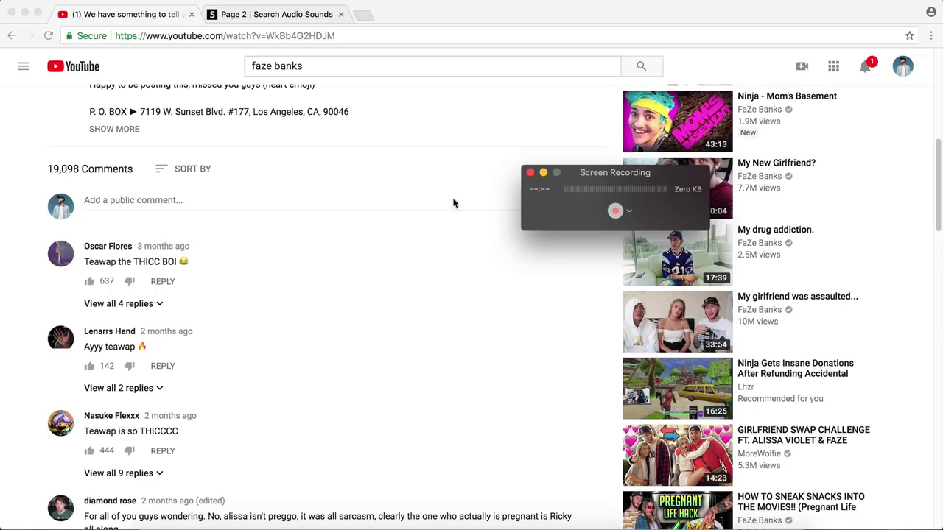
- Keep the microphone on None and frame the recording around the YouTube comment box
click(629, 213)
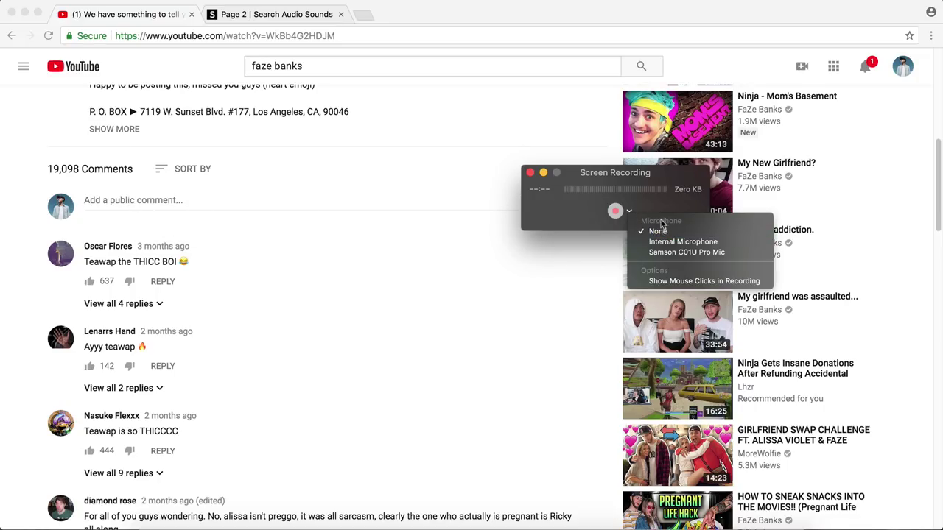
click(641, 208)
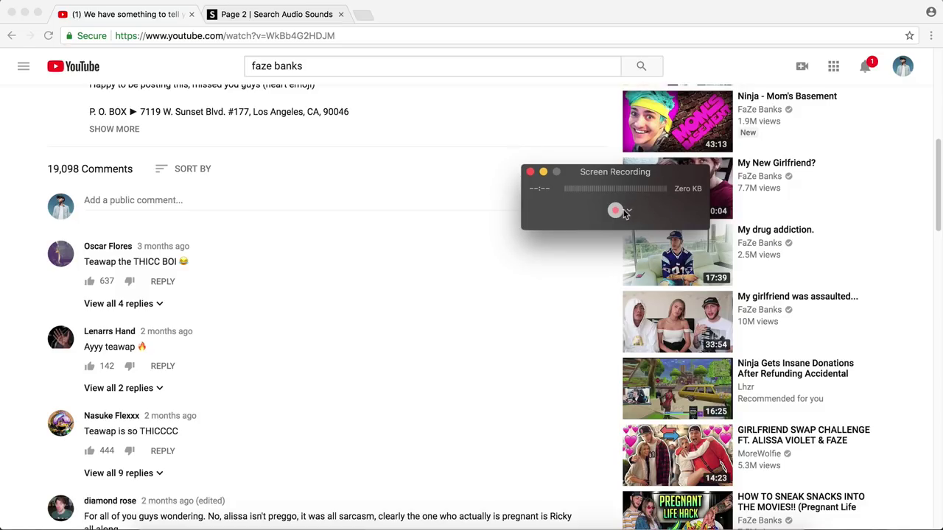
click(615, 212)
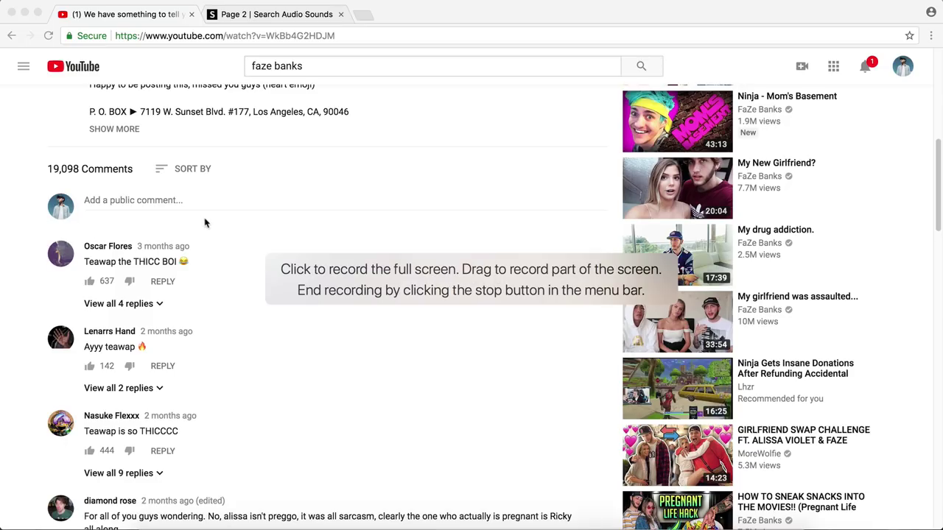
drag(40, 177, 612, 238)
- Record the comment box while typing 'YOOO THIS IS REALLY COOL! LOVED THE VIDEO!!!!', then stop
click(320, 211)
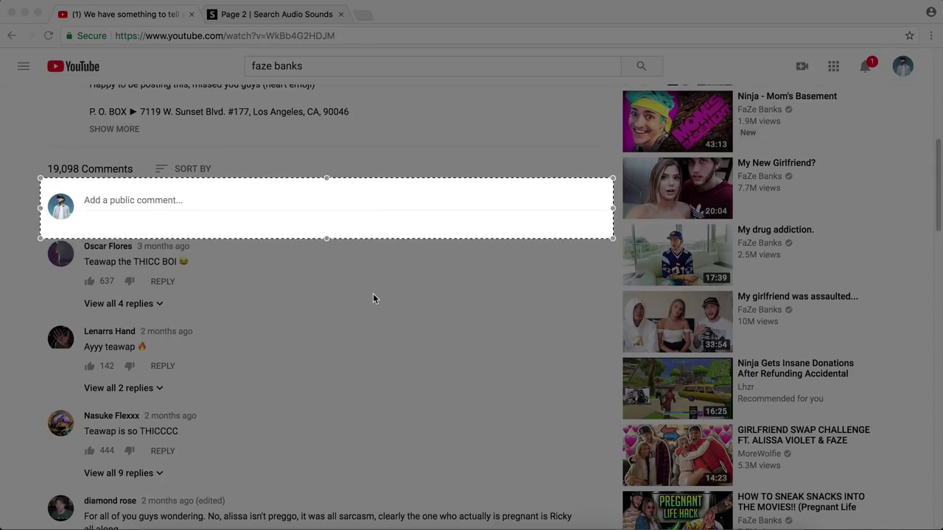
click(118, 202)
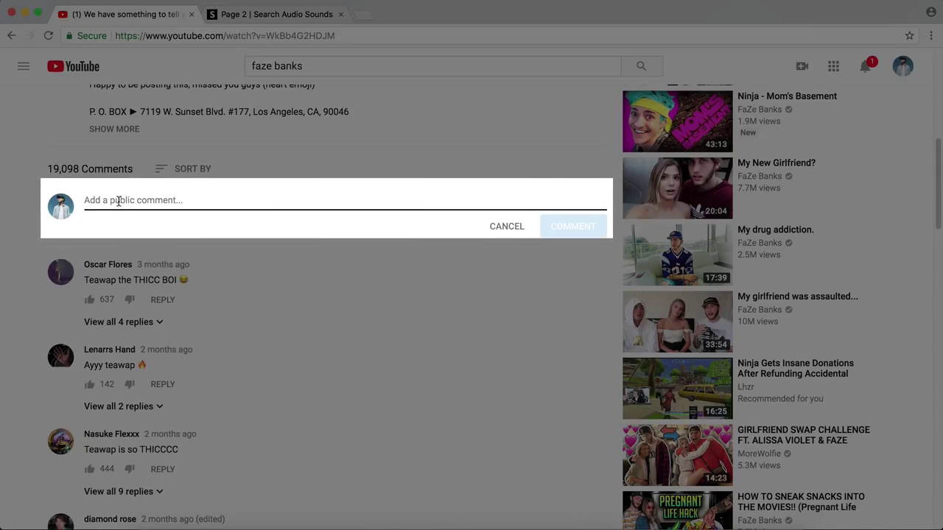
text(YOO)
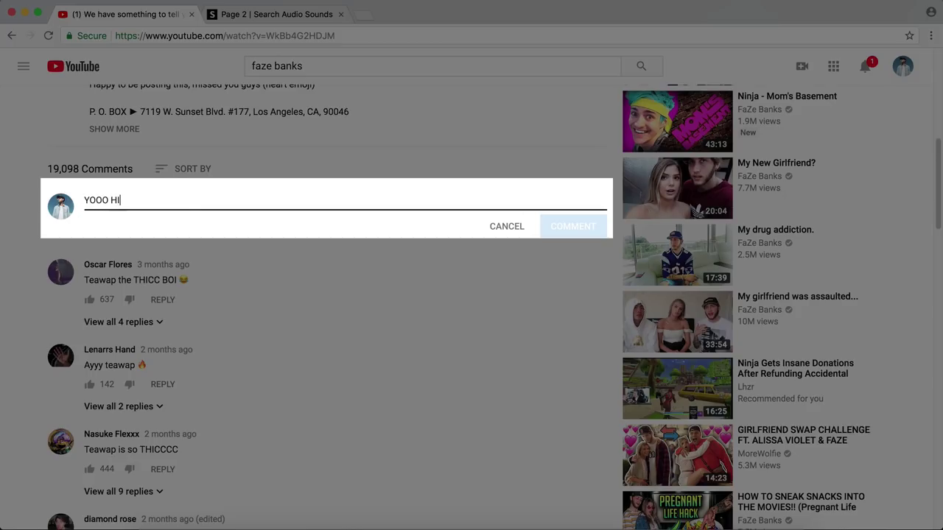
text(O THIS IS REALLY C)
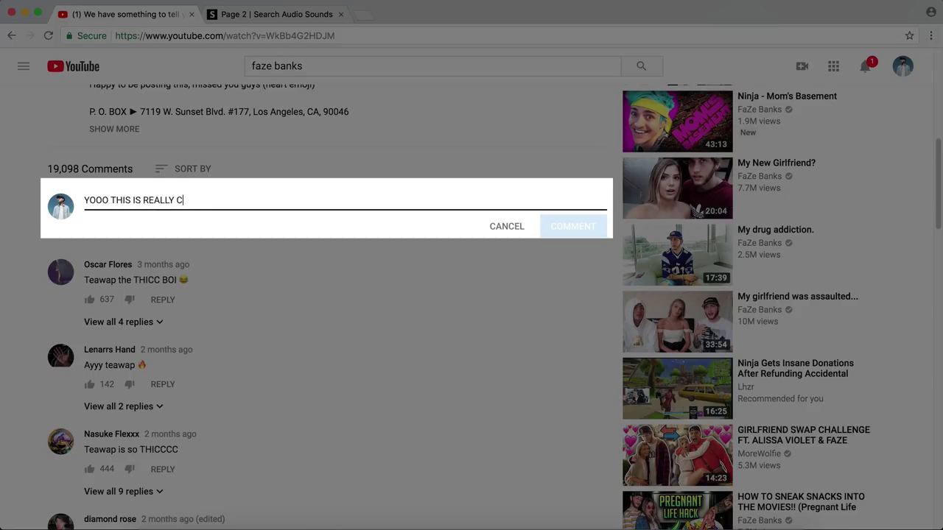
text(OOL! LOVED THE VIDEO!!!!)
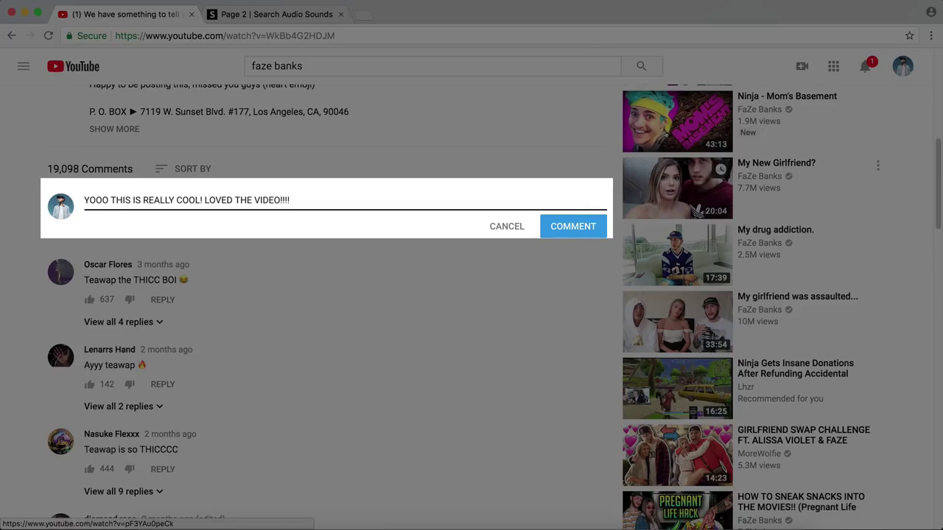
click(685, 2)
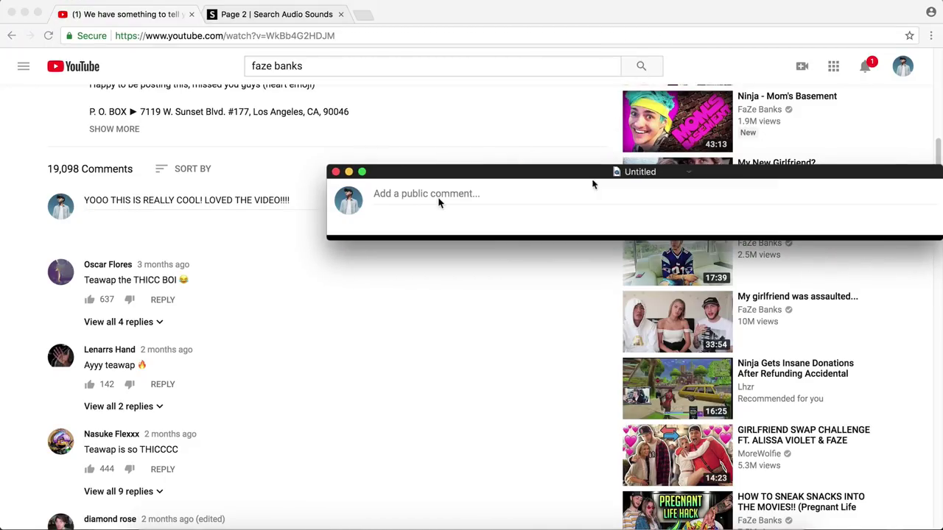
- Export the recording at 1080p to the Desktop as TYPING VIDEO
key(space)
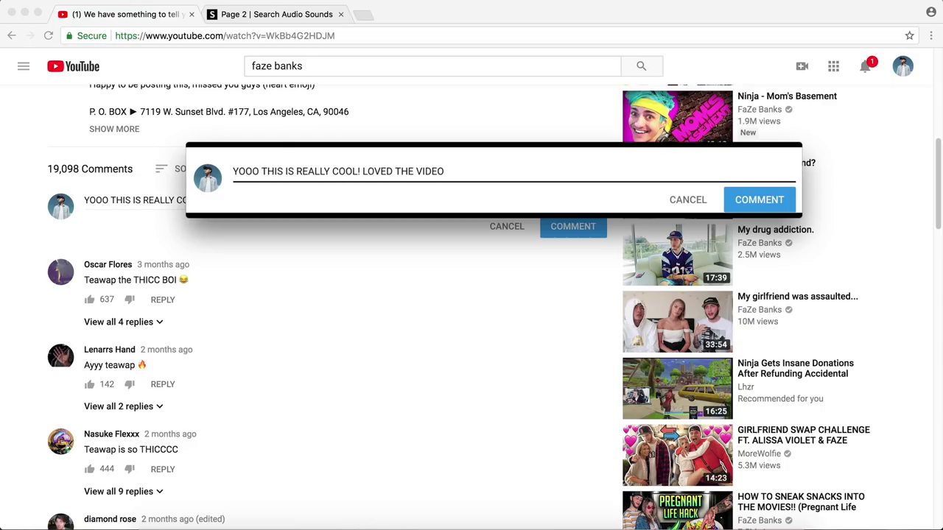
click(140, 1)
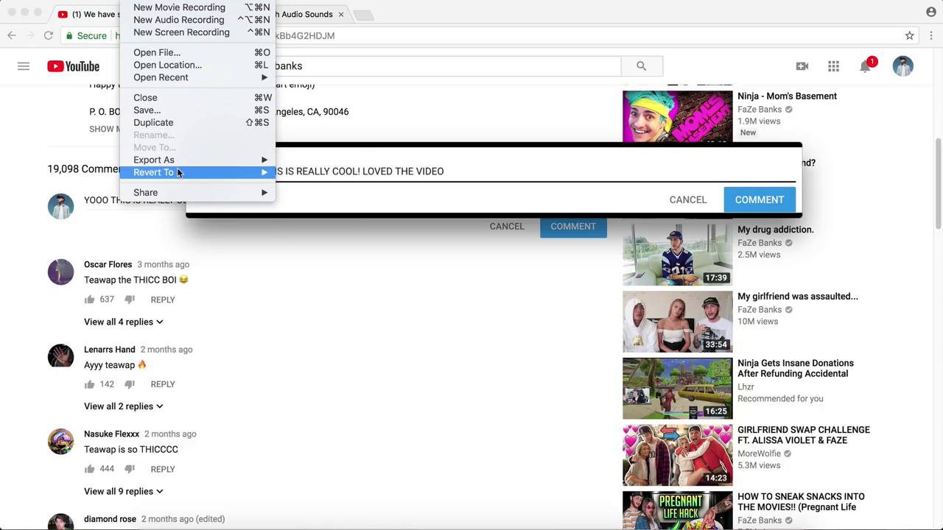
mouse_move(181, 166)
click(298, 177)
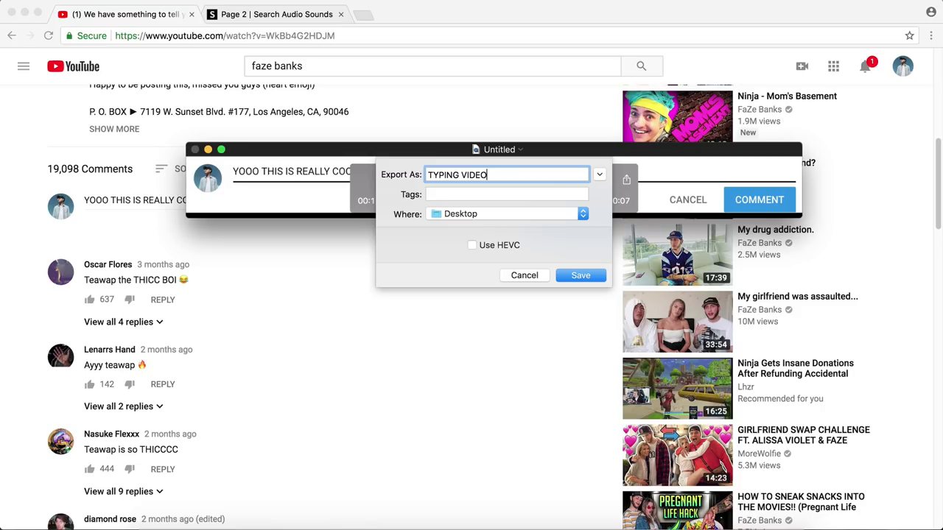
click(579, 275)
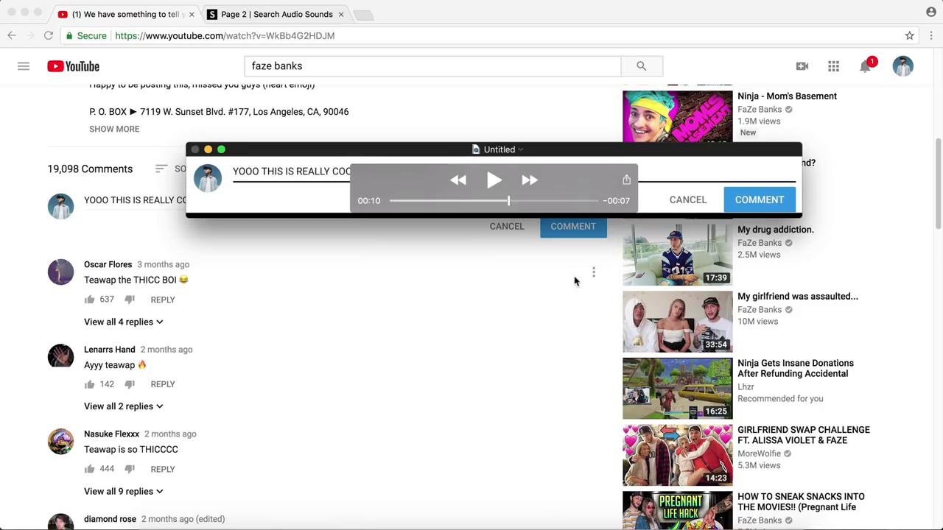
- Close the window, discard the untitled original, and return to Final Cut Pro
key(super+w)
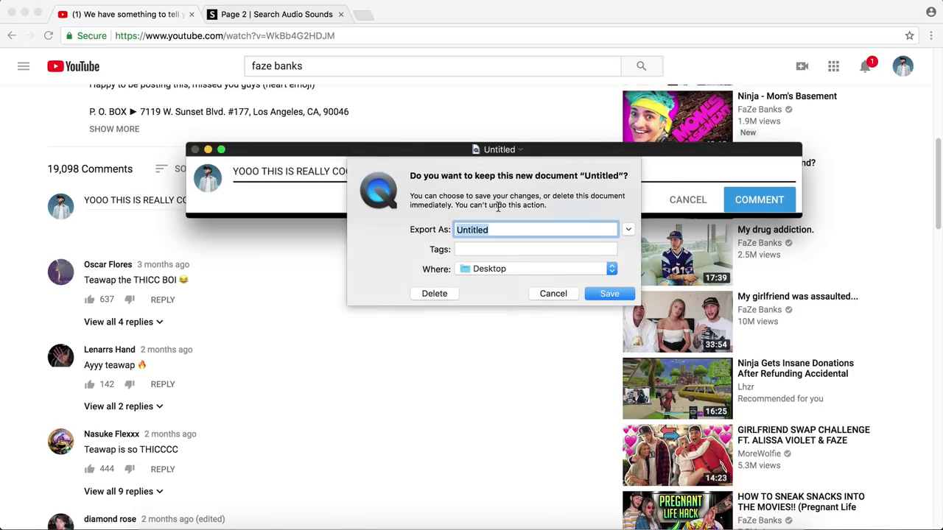
click(453, 294)
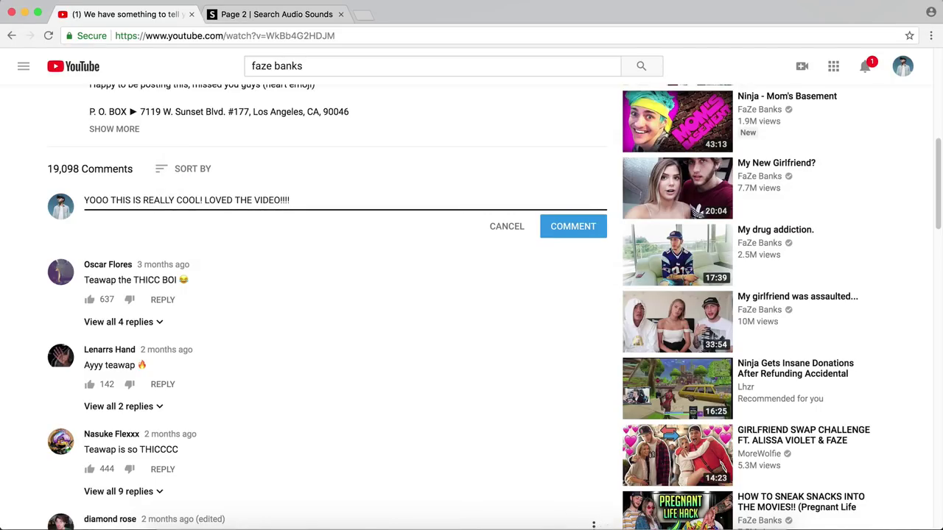
click(608, 521)
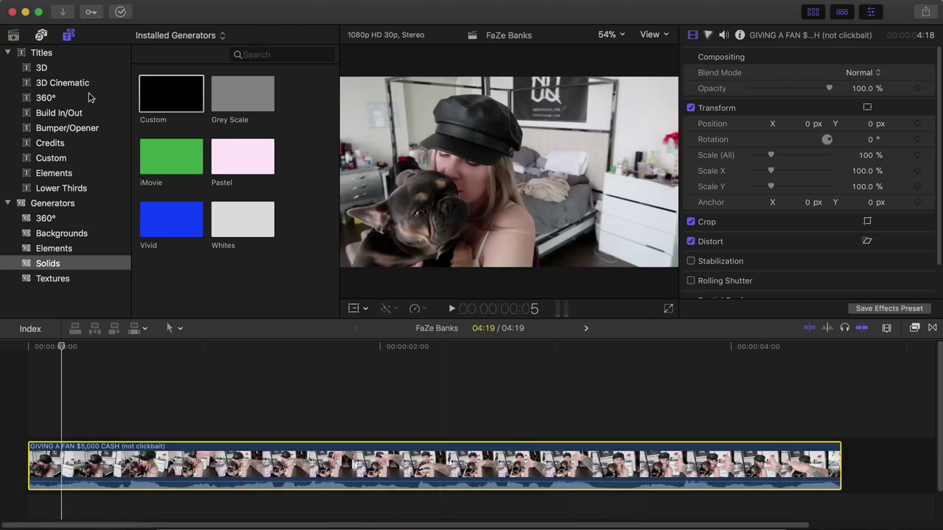
- Import TYPING VIDEO from the Desktop into the 5-6-18 event
key(super+shift+1)
scroll(288, 148, up, 6)
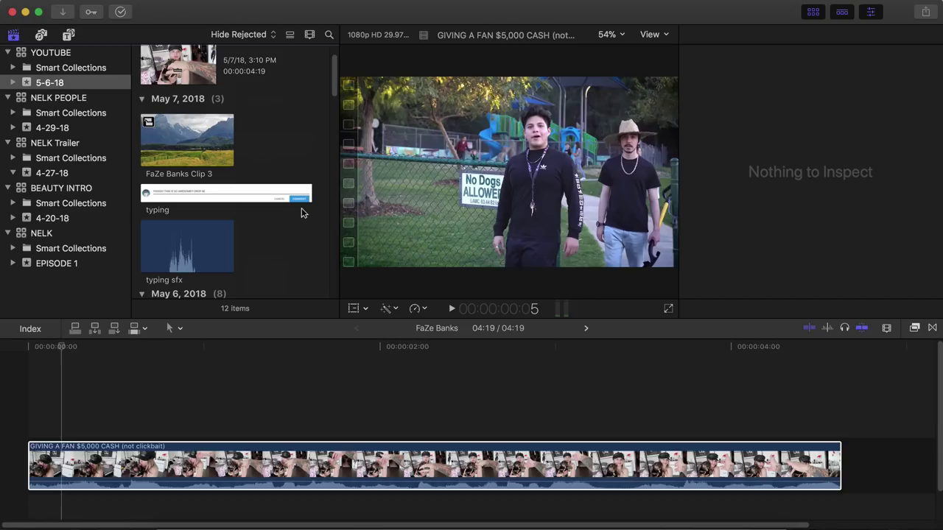
scroll(301, 213, up, 2)
right_click(292, 197)
click(305, 199)
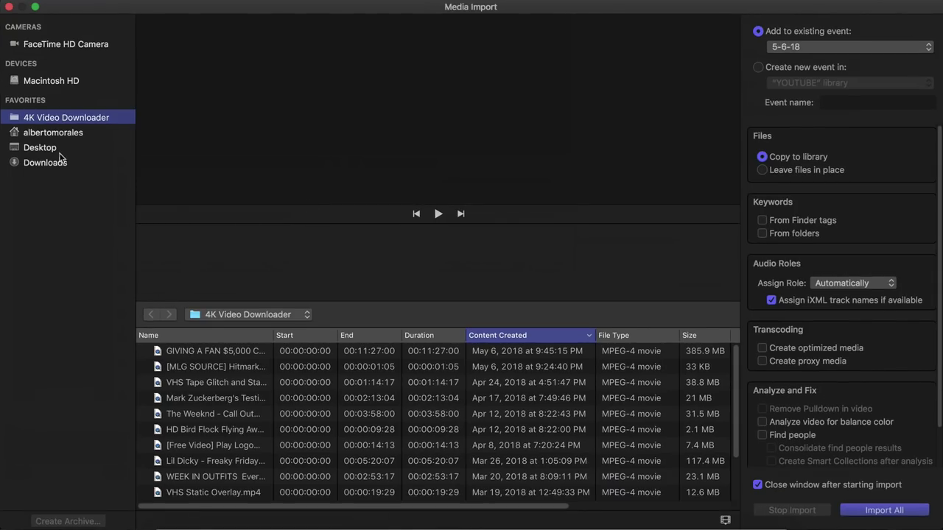
click(59, 149)
click(197, 355)
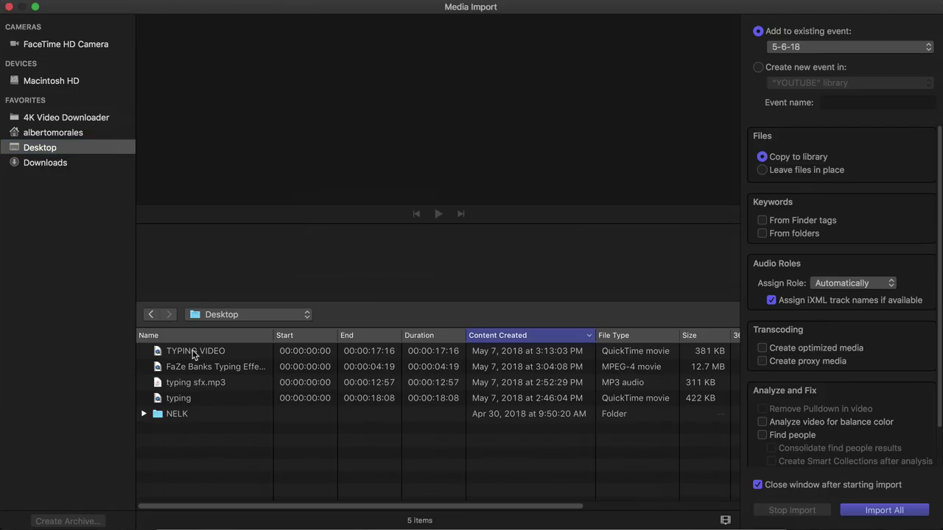
click(866, 512)
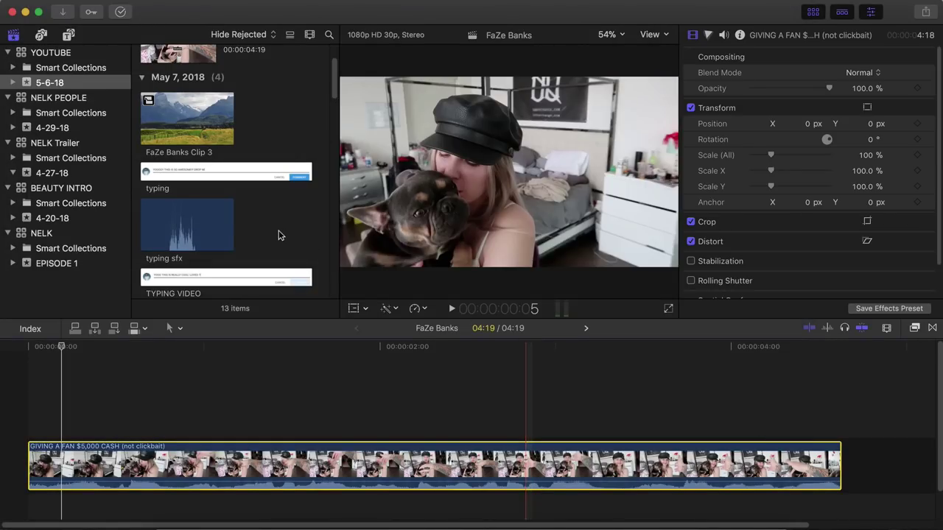
- Place the TYPING VIDEO clip above the vlog clip at the start of the timeline
scroll(268, 231, down, 1)
click(191, 258)
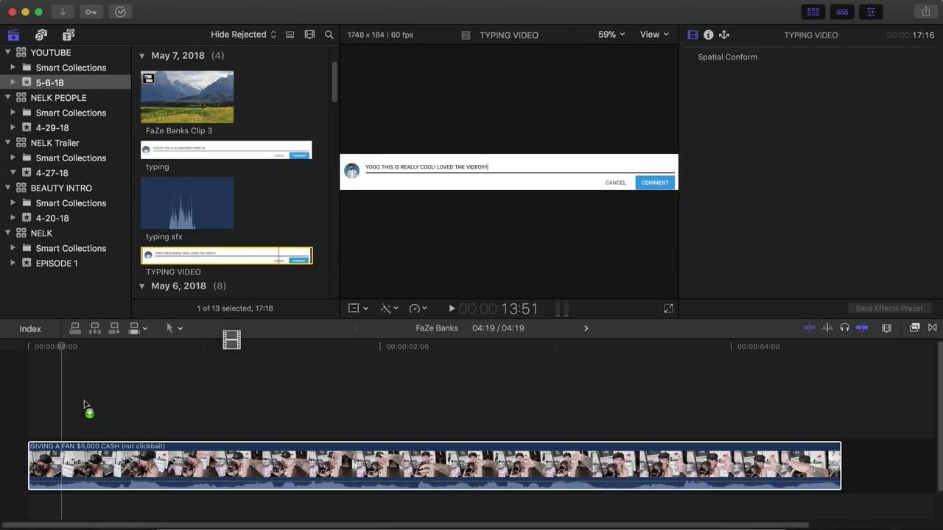
drag(83, 404, 29, 404)
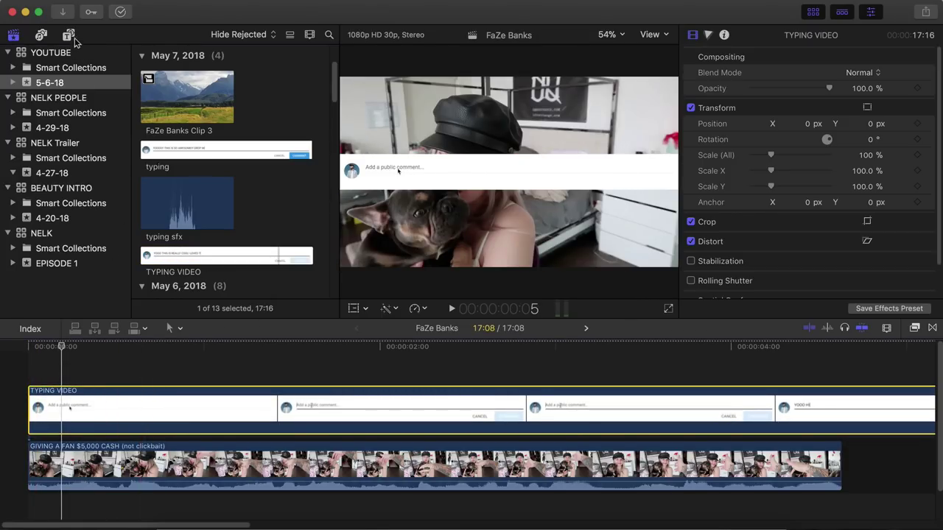
- Hide the browser and inspector so the viewer is enlarged
click(14, 36)
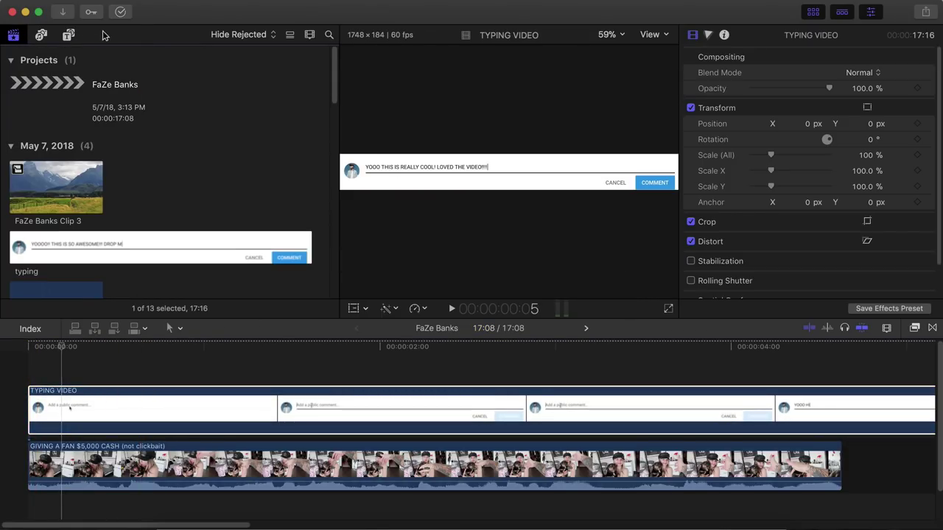
click(12, 37)
click(813, 12)
click(873, 20)
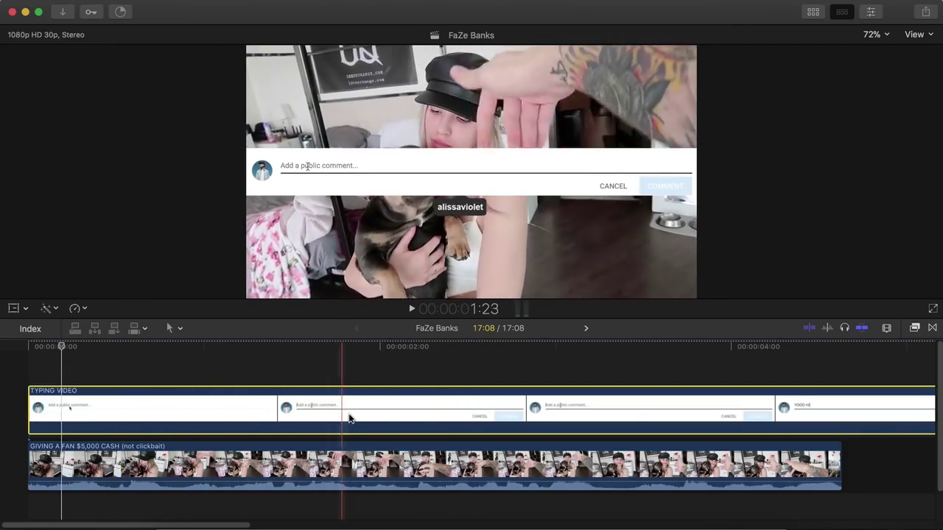
- Zoom the timeline out, play through the typing clip, and park near five seconds
key(super+minus)
key(space)
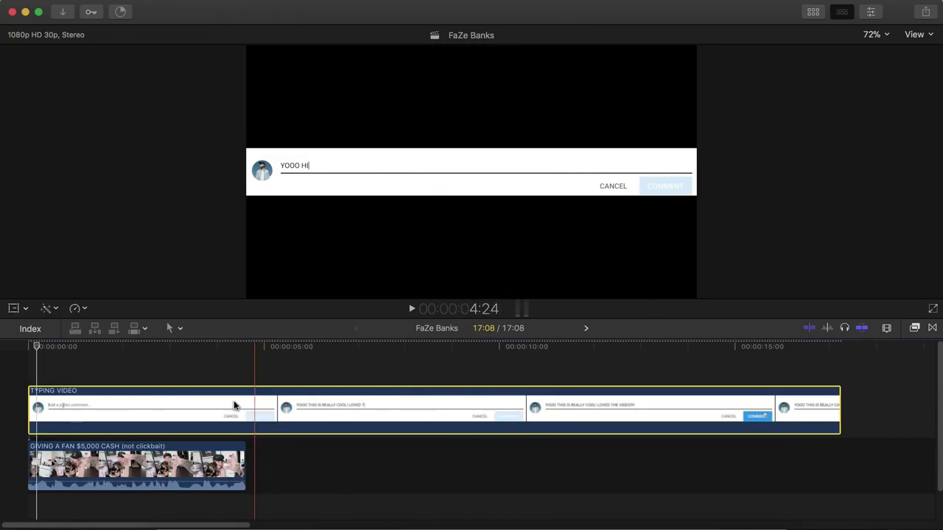
key(space)
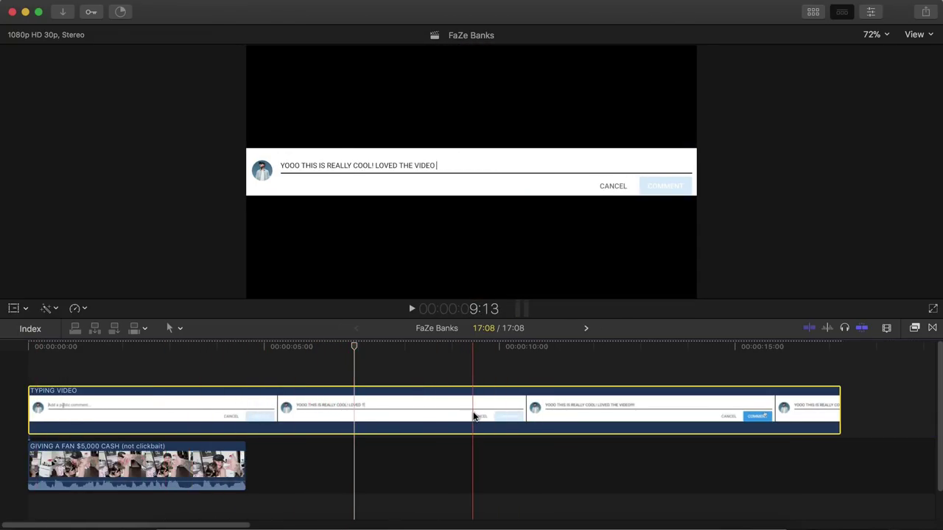
click(297, 348)
- Retime the TYPING VIDEO clip with a custom speed of Fast (688%) and fit the timeline
click(77, 310)
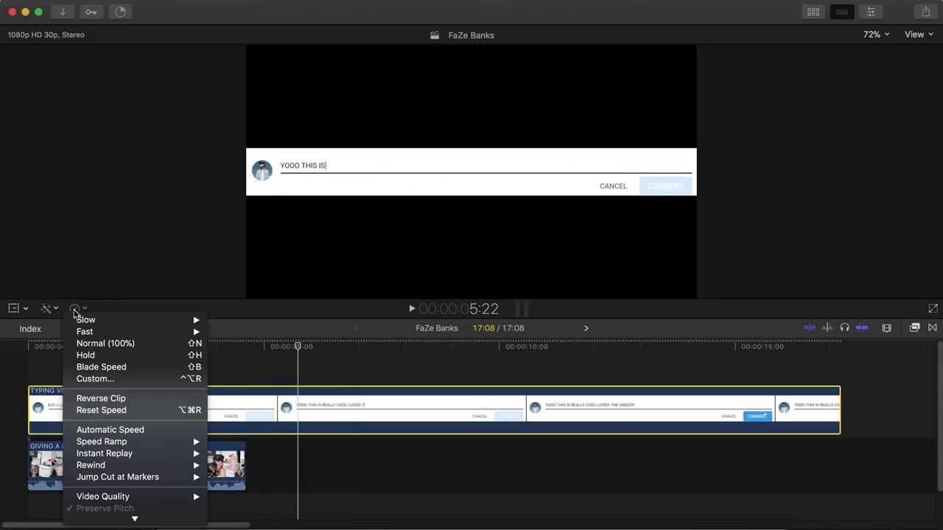
click(133, 381)
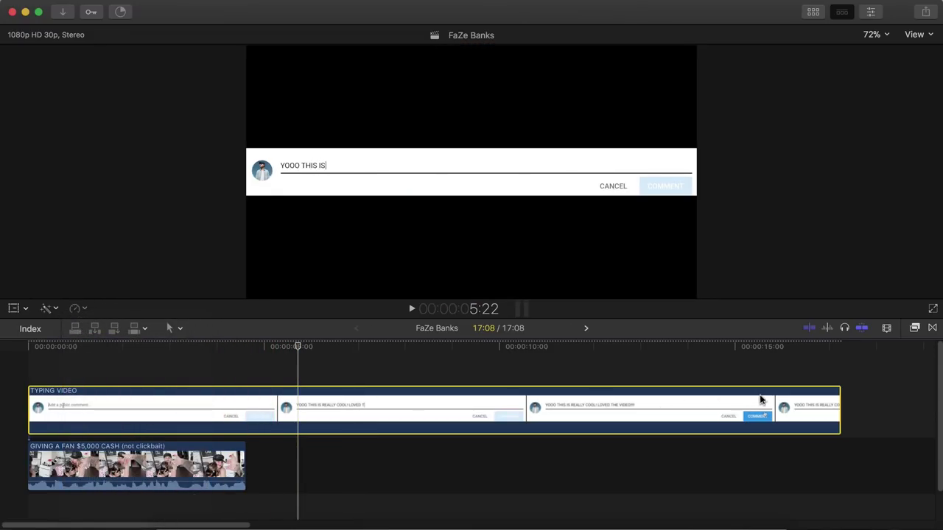
drag(838, 380, 440, 381)
drag(395, 402, 239, 407)
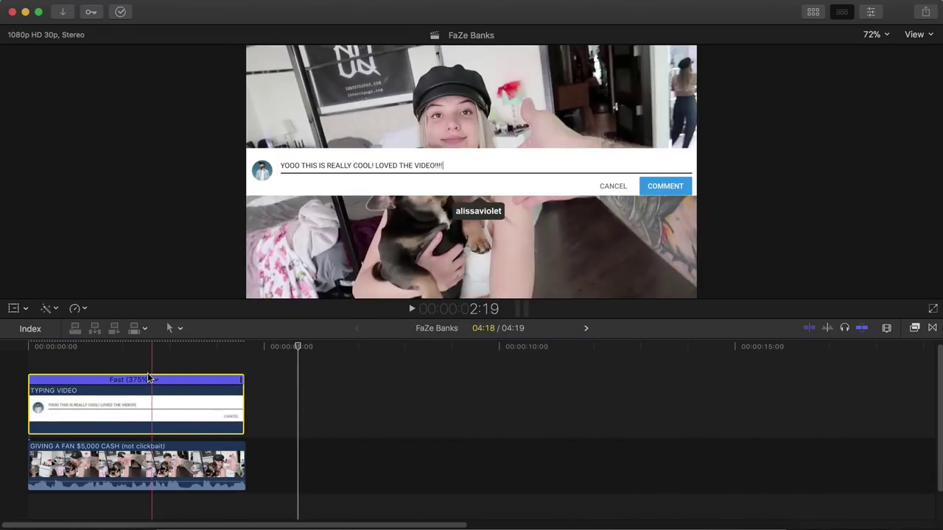
drag(241, 382, 147, 383)
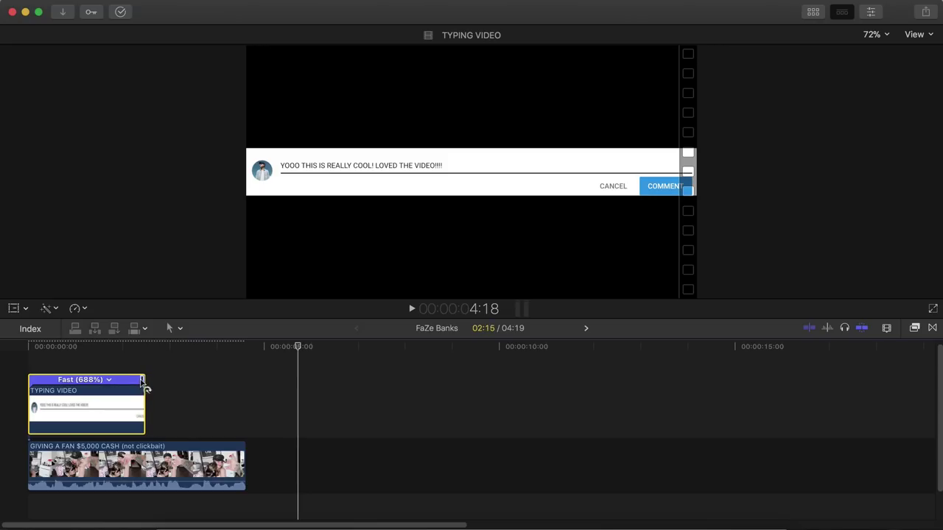
key(shift+z)
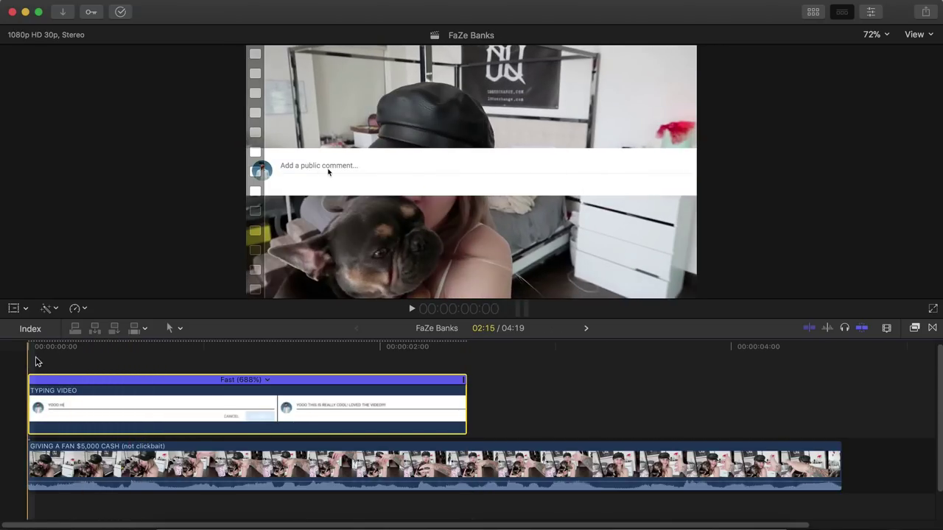
- Select the vlog clip and bring up its shortcut menu to detach its audio
click(111, 462)
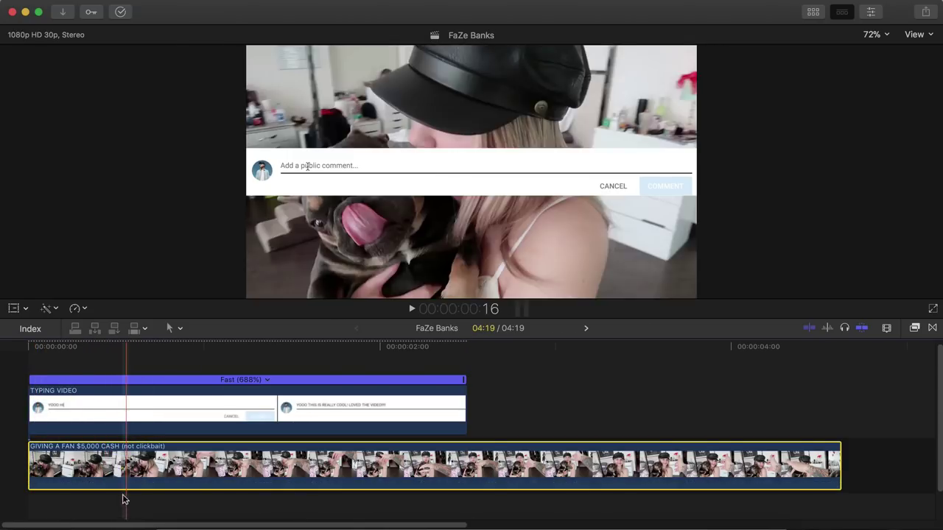
scroll(147, 427, right, 4)
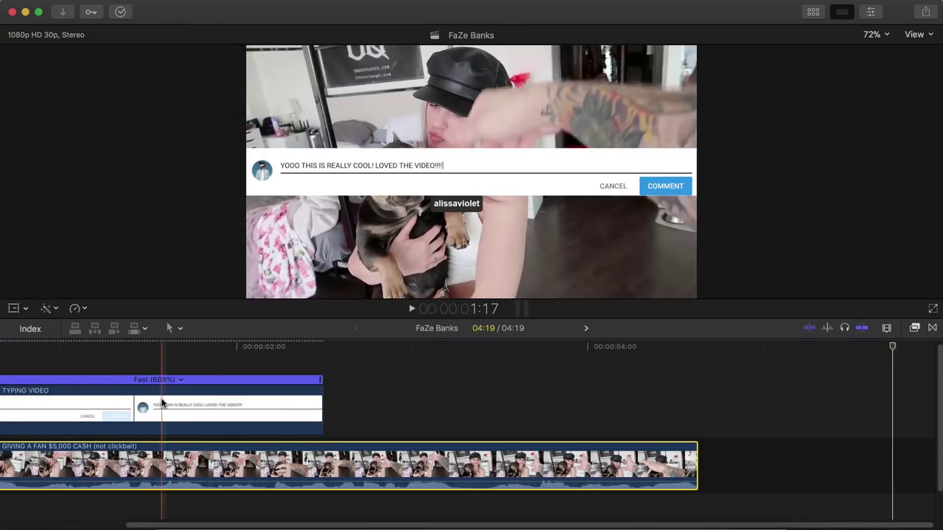
right_click(164, 464)
- Detach the vlog clip's audio and disable the detached audio clip
click(199, 351)
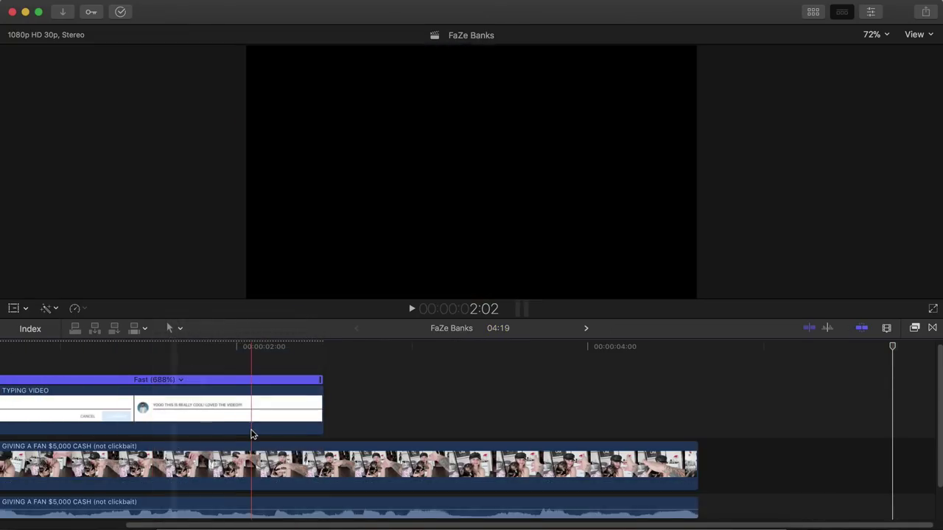
scroll(251, 435, left, 4)
click(165, 500)
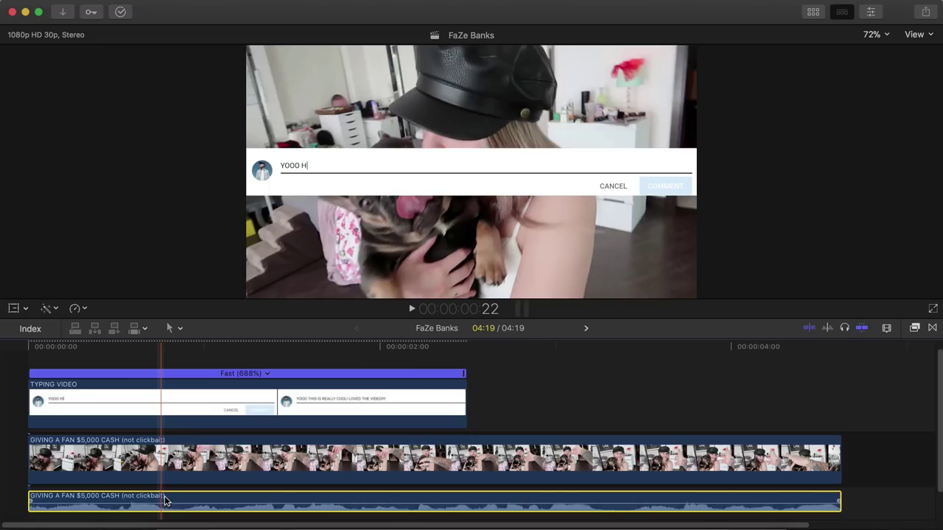
key(v)
- Play the project and trim 10 frames off the TYPING VIDEO clip's end
key(space)
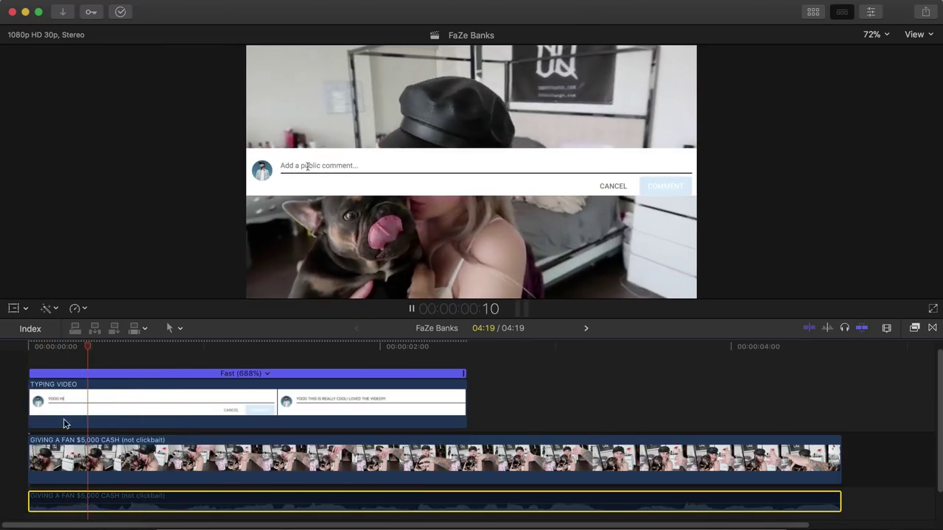
click(293, 404)
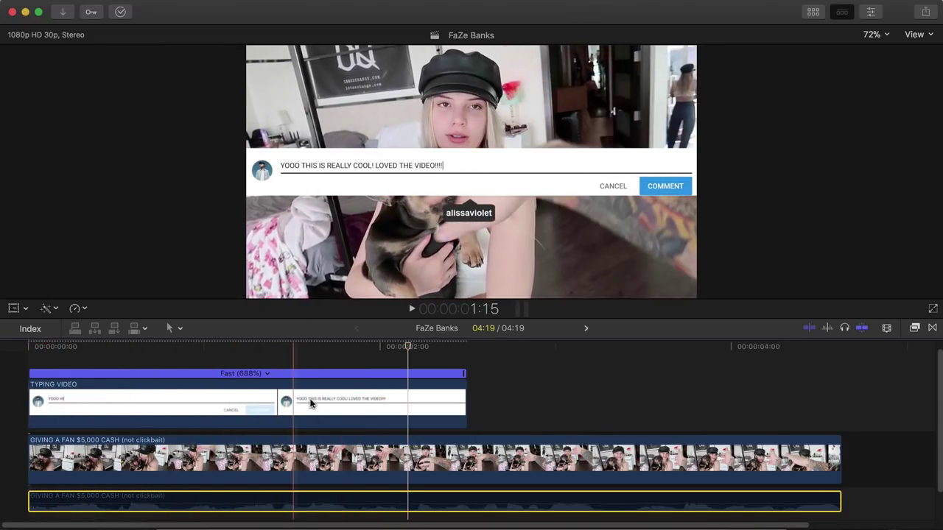
click(310, 402)
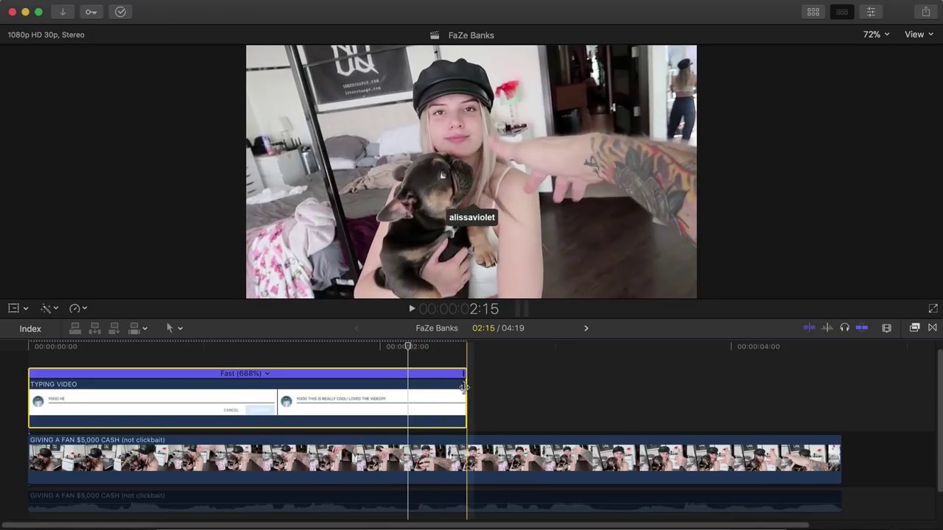
drag(463, 388, 410, 379)
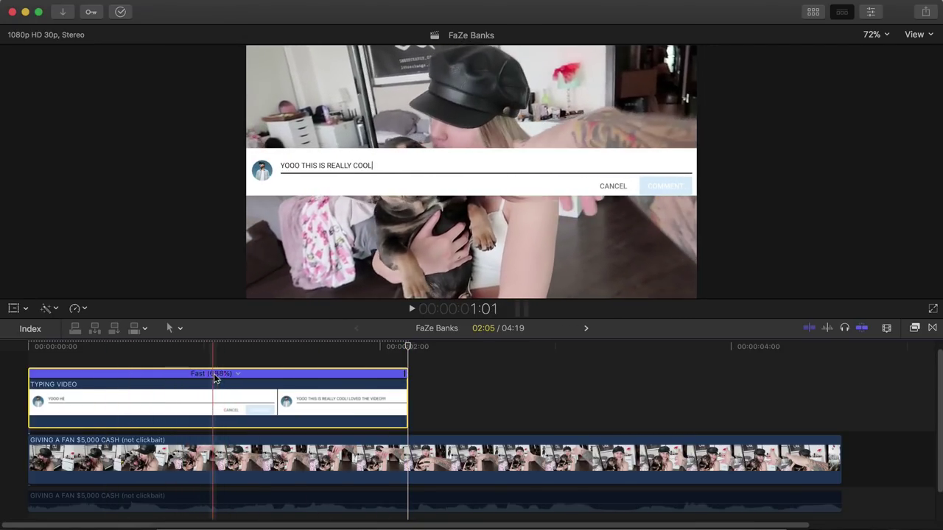
- Check the typing clip's speed options unchanged, then enable the viewer's Transform controls
click(233, 374)
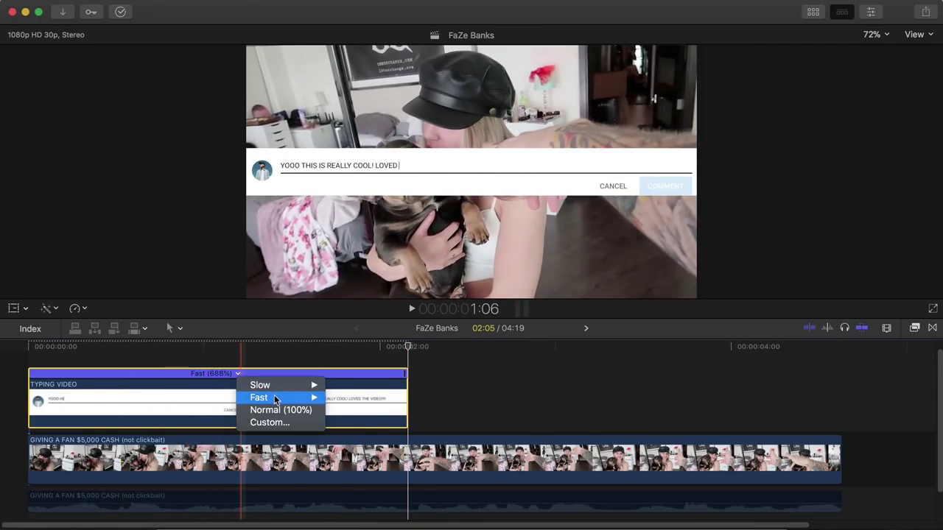
click(168, 388)
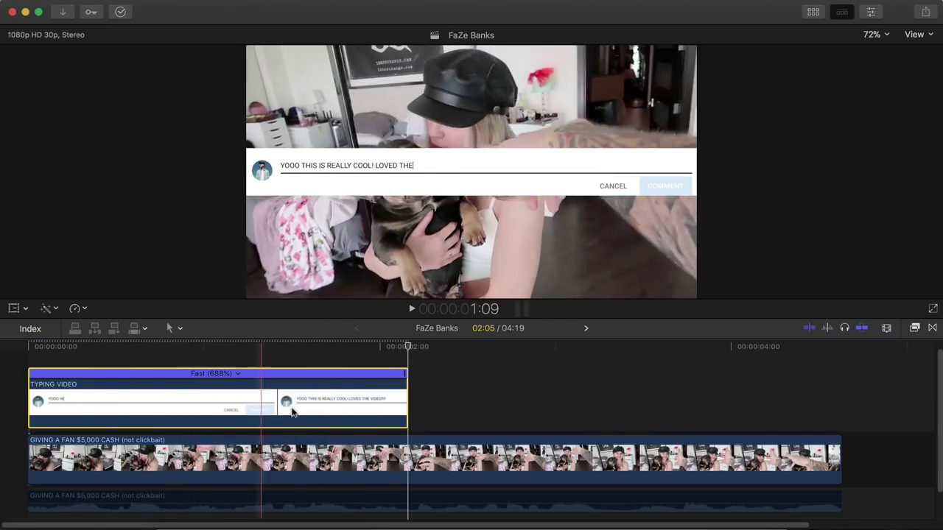
click(12, 308)
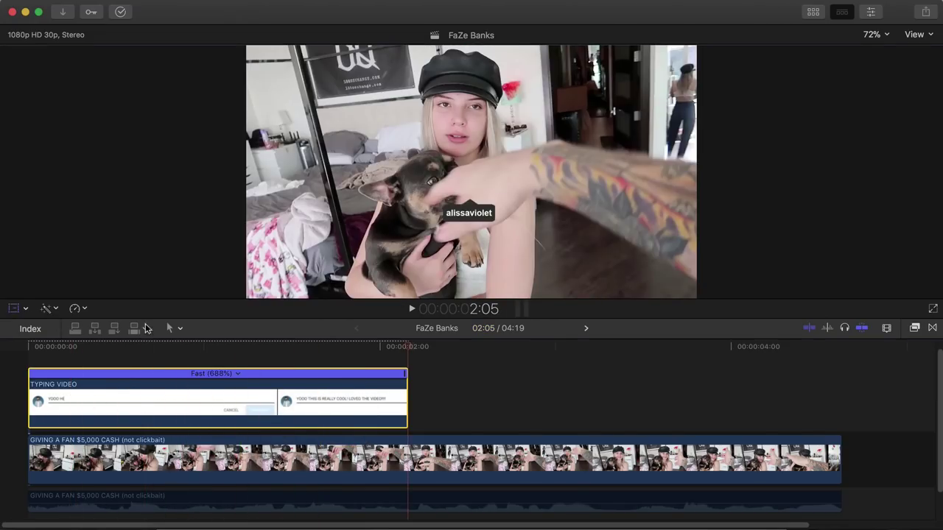
- Scale the comment overlay down and move it lower to X 0, Y -250 px
click(204, 346)
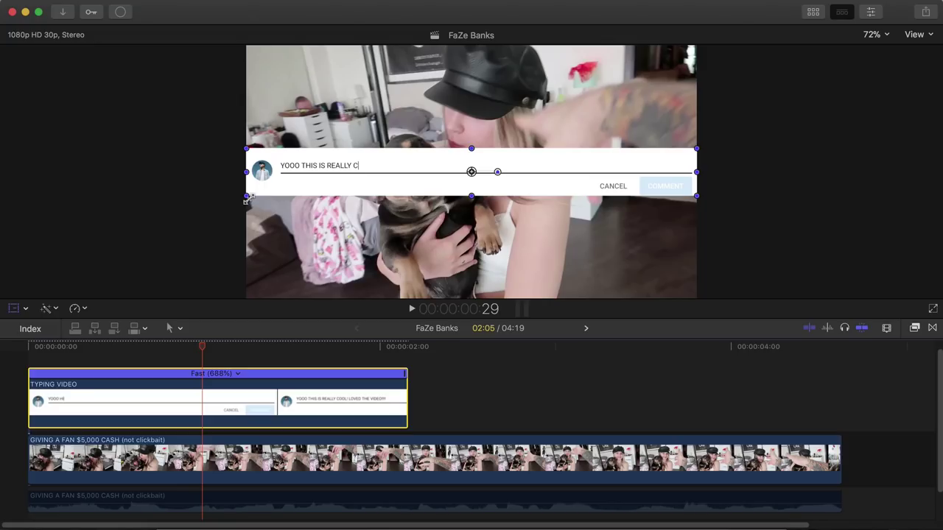
drag(248, 200, 305, 189)
drag(471, 173, 504, 232)
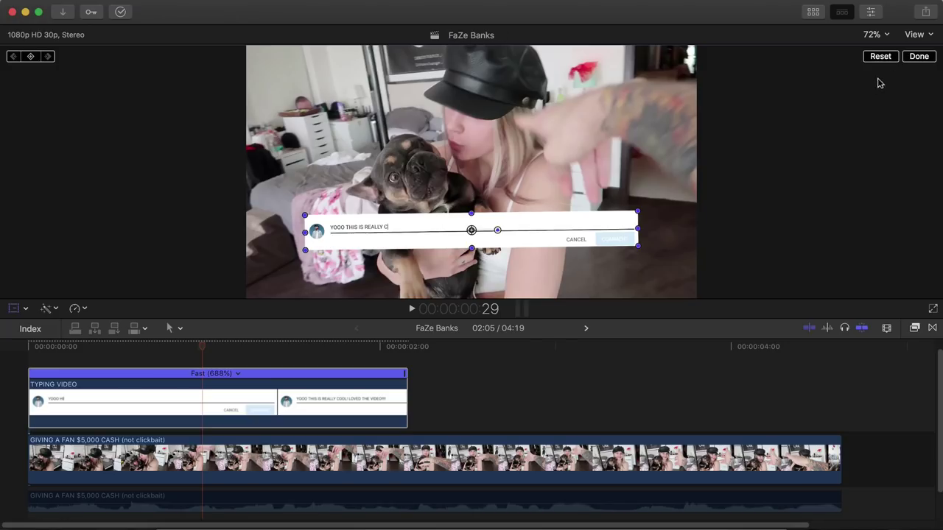
click(918, 57)
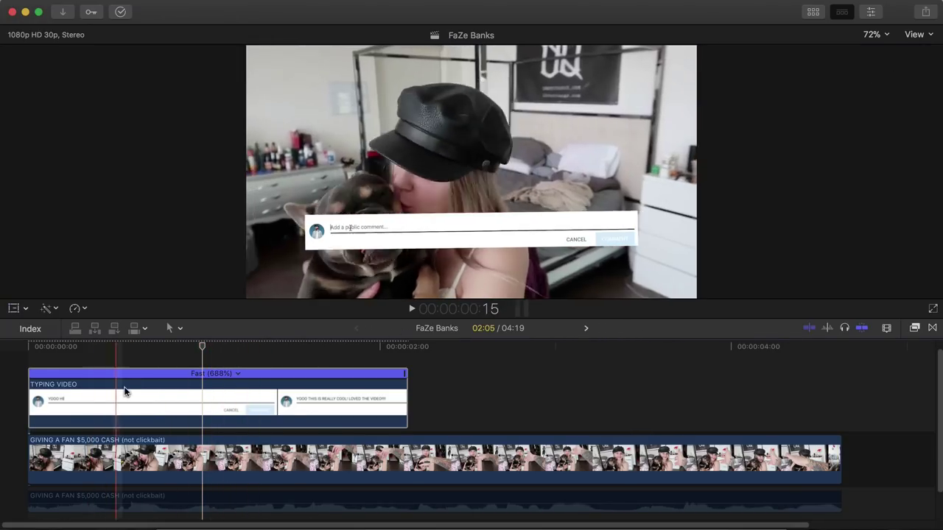
- Play back the edit to review the overlay, then show the media library
key(space)
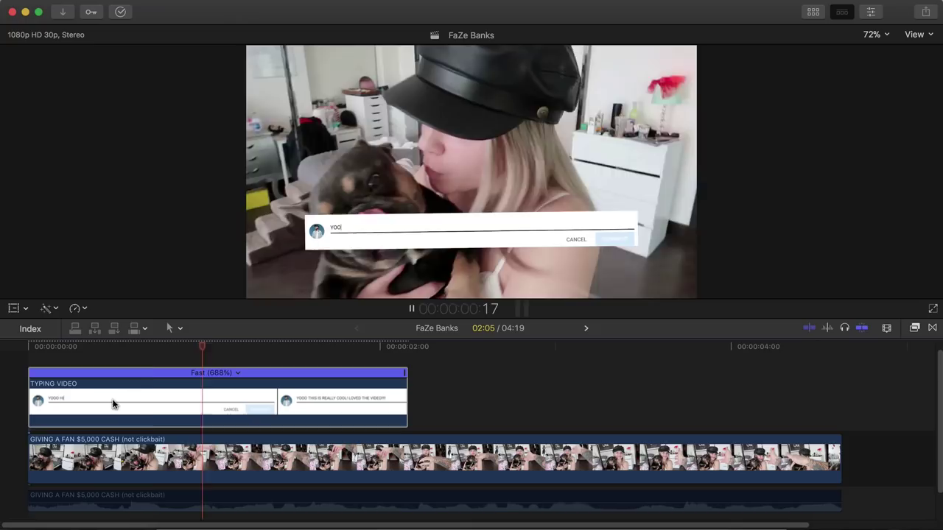
key(space)
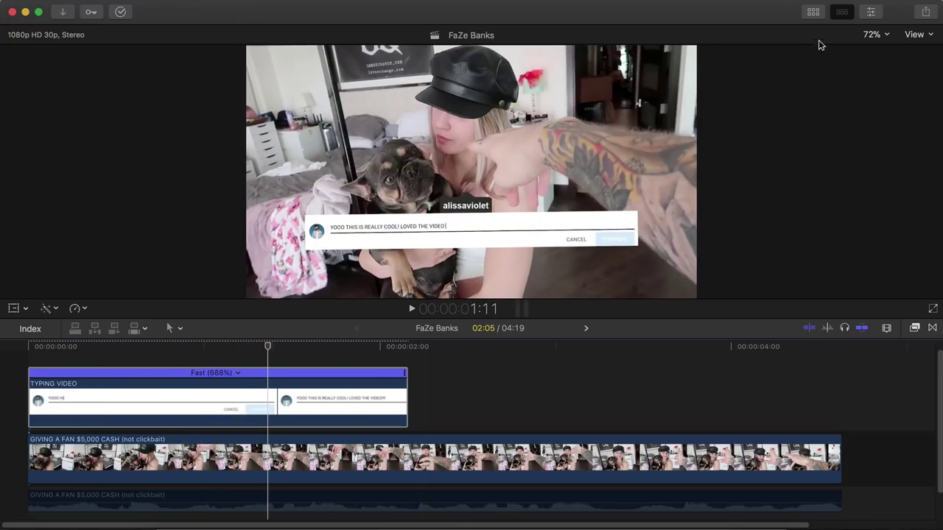
click(814, 13)
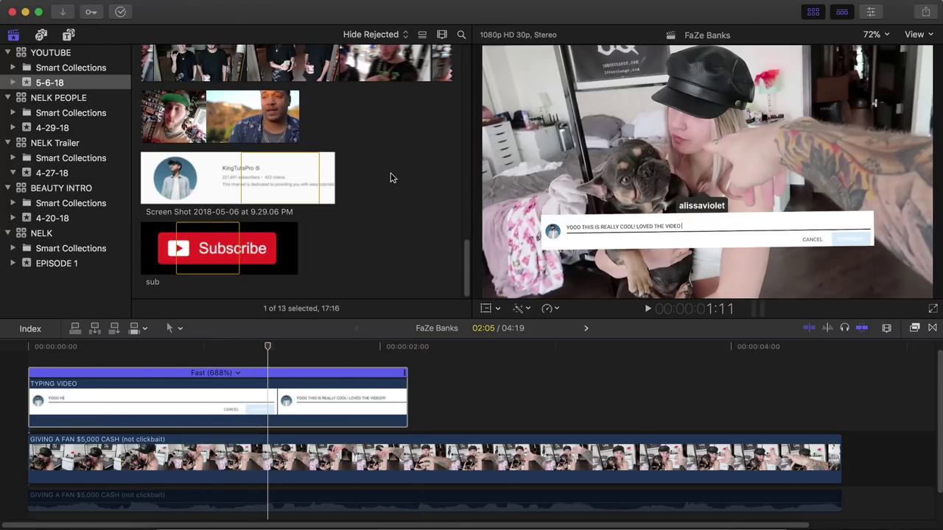
- Select the typing sfx clip in the library, then bring up Soundsnap's 'typing fast' results in Chrome
scroll(390, 174, up, 10)
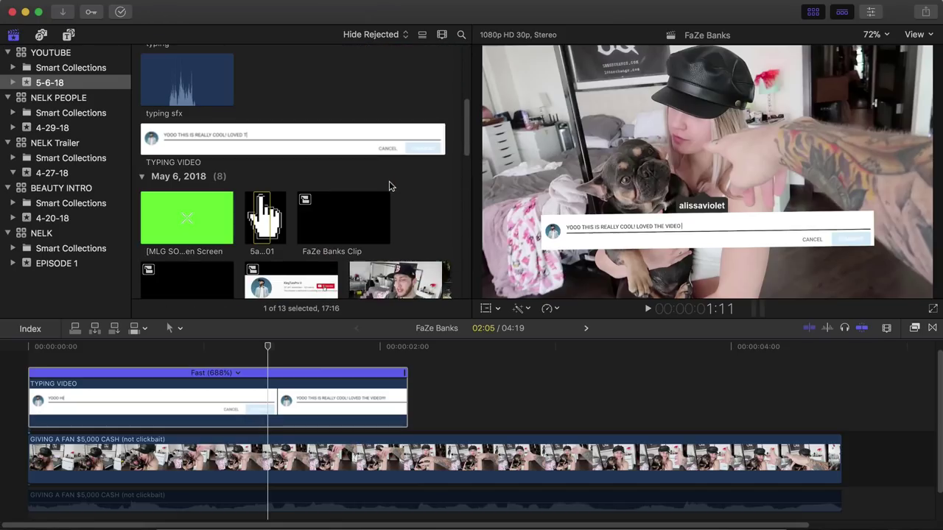
scroll(390, 187, up, 3)
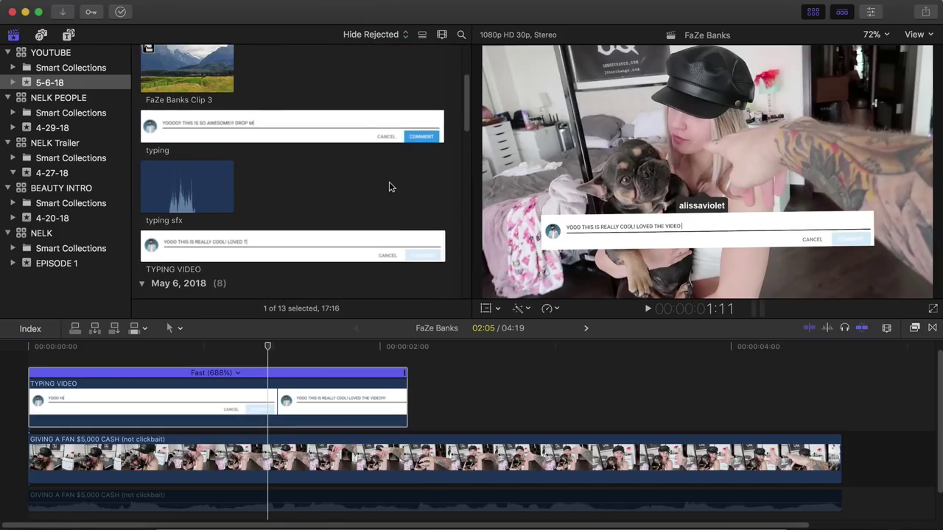
click(168, 192)
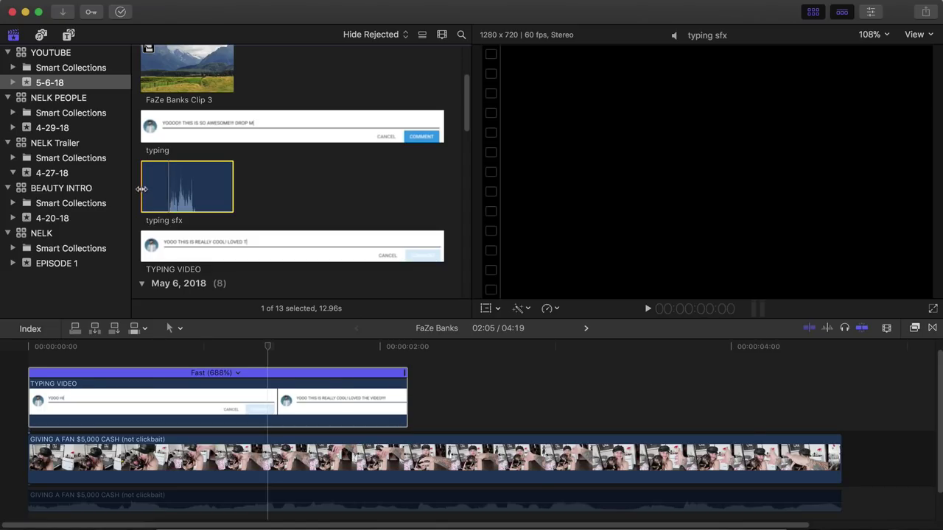
click(279, 522)
click(246, 14)
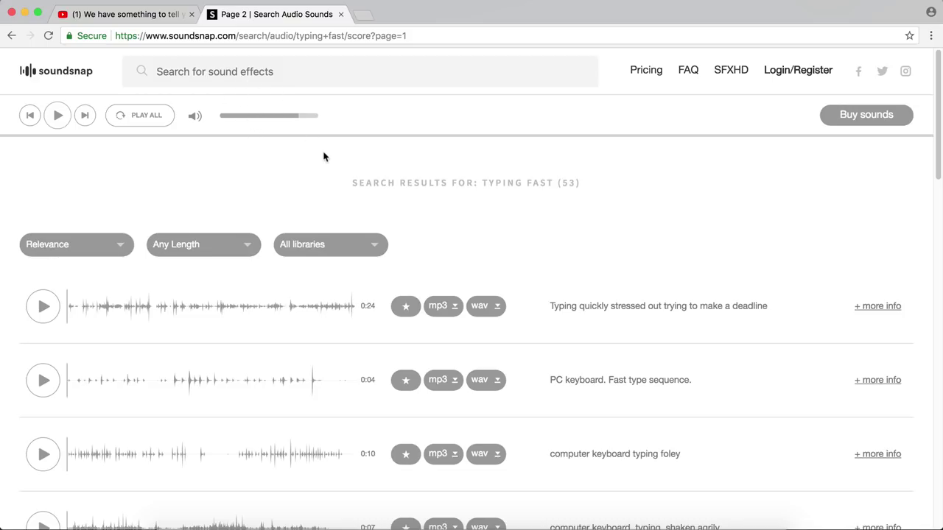
- Scroll through Soundsnap's 'typing fast' keyboard and typewriter clips
scroll(363, 212, down, 3)
scroll(228, 263, down, 2)
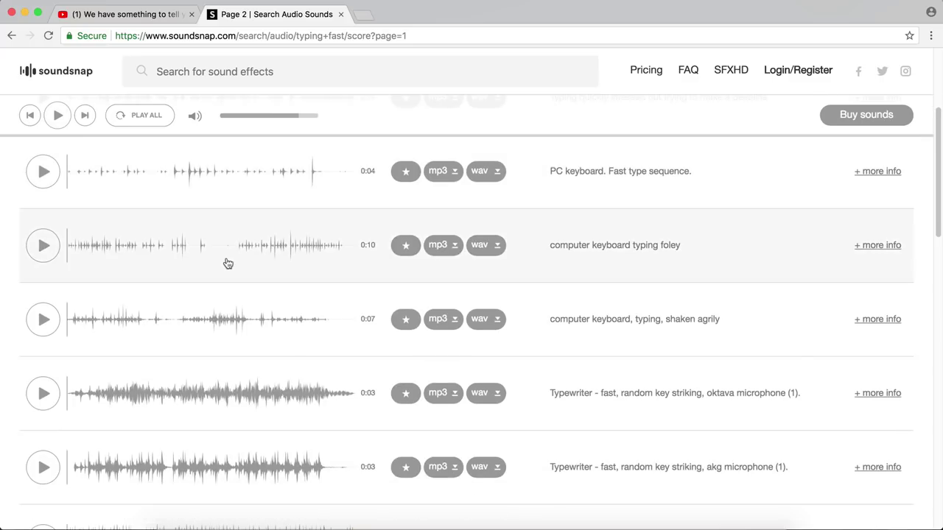
scroll(214, 294, down, 1)
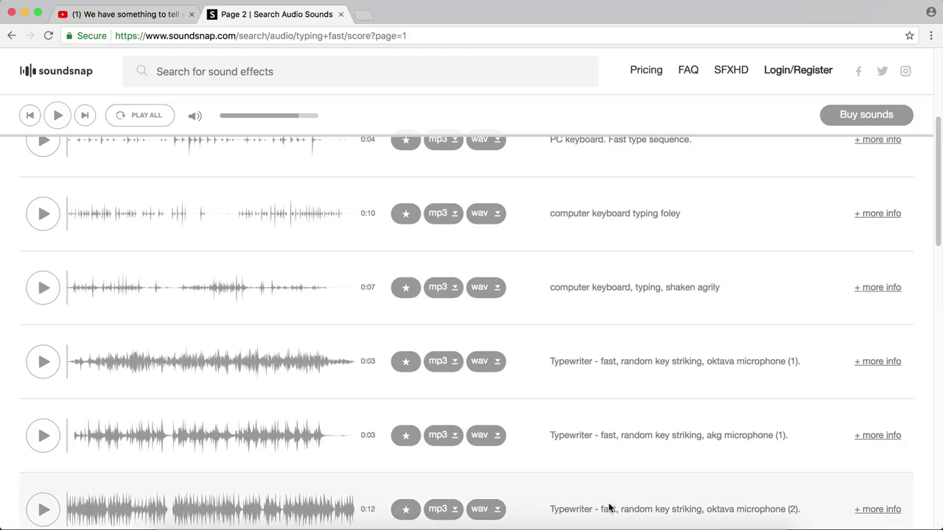
- Back in Final Cut Pro X, place the typing sfx clip under the vlog
click(643, 528)
click(608, 525)
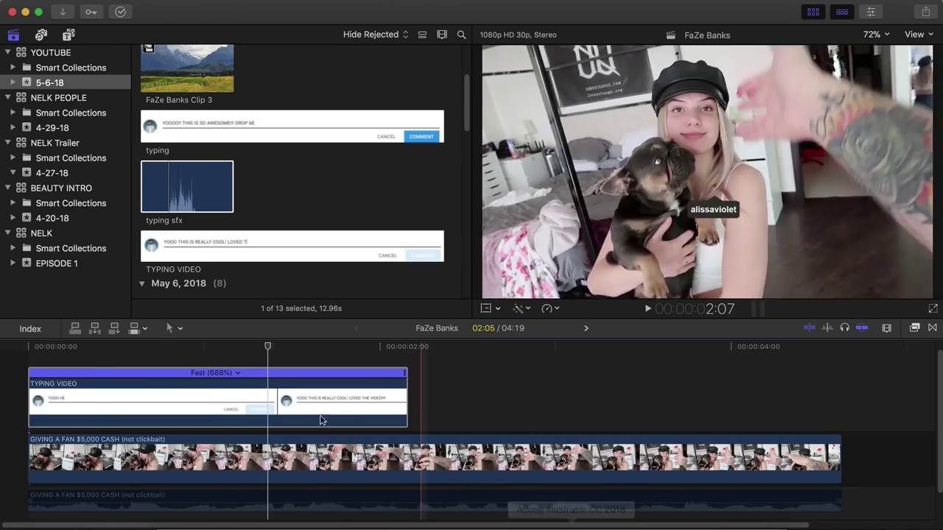
click(257, 352)
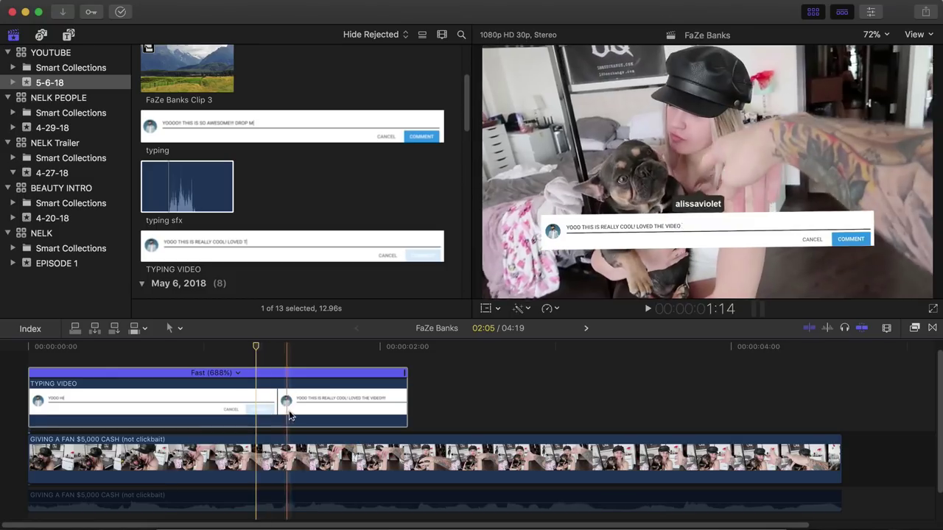
drag(186, 187, 26, 494)
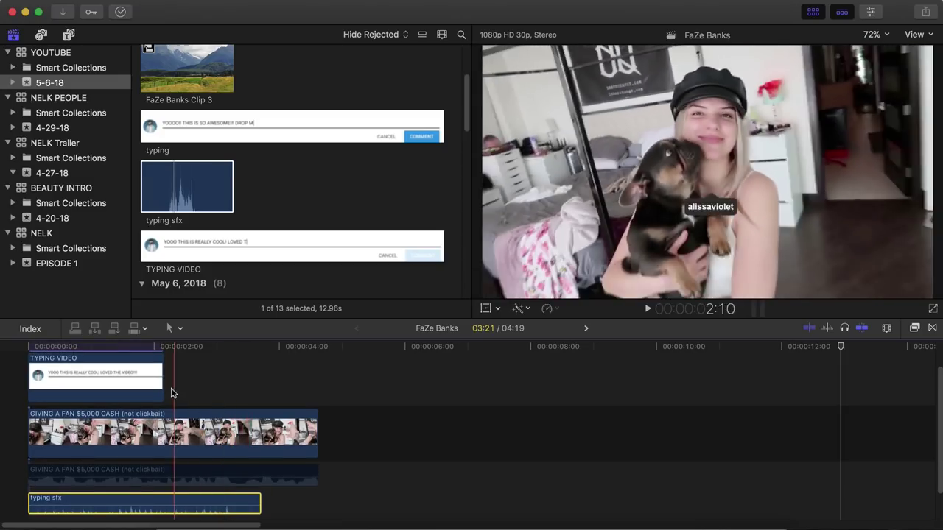
- Retime the comment overlay from 688% to 453% and trim its start
key(super+r)
drag(164, 365, 230, 368)
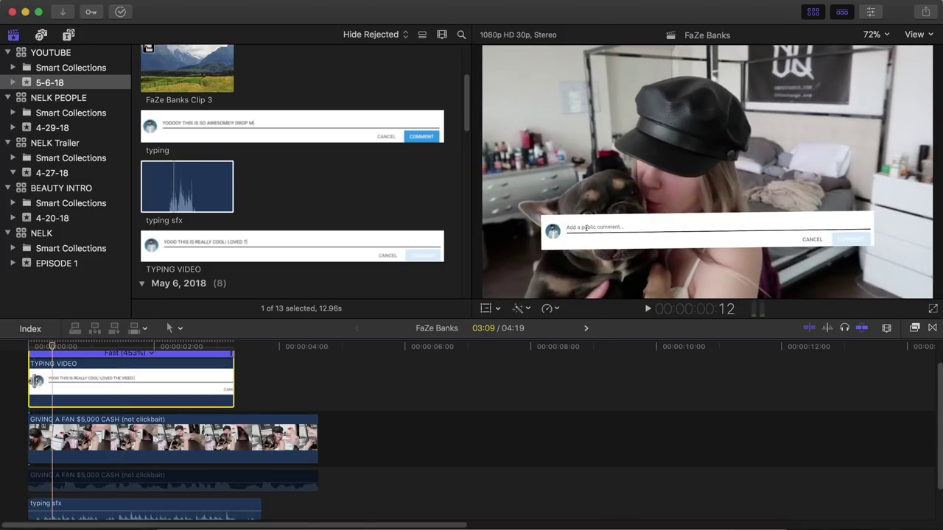
mouse_move(33, 379)
mouse_down()
mouse_move(63, 380)
mouse_move(20, 376)
mouse_up()
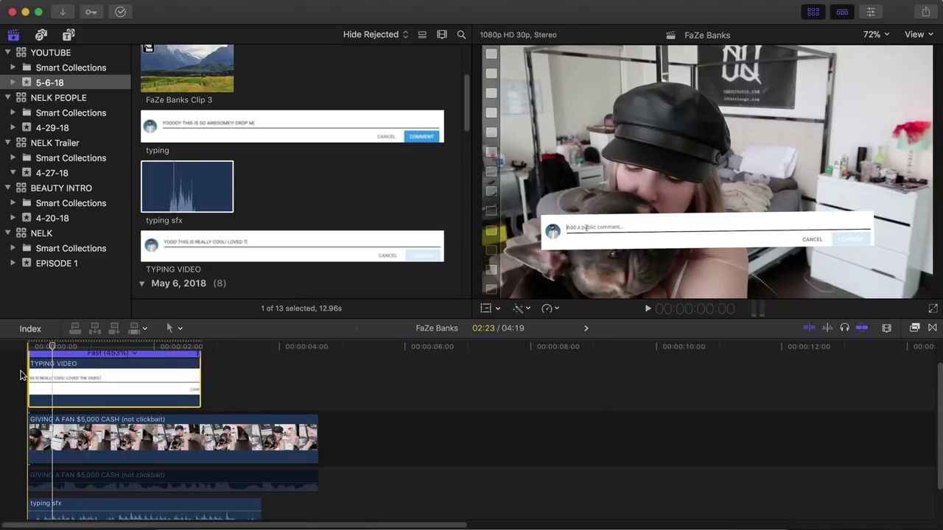
key(space)
- Shorten the typing sfx clip so it ends earlier and play it back
scroll(182, 449, down, 2)
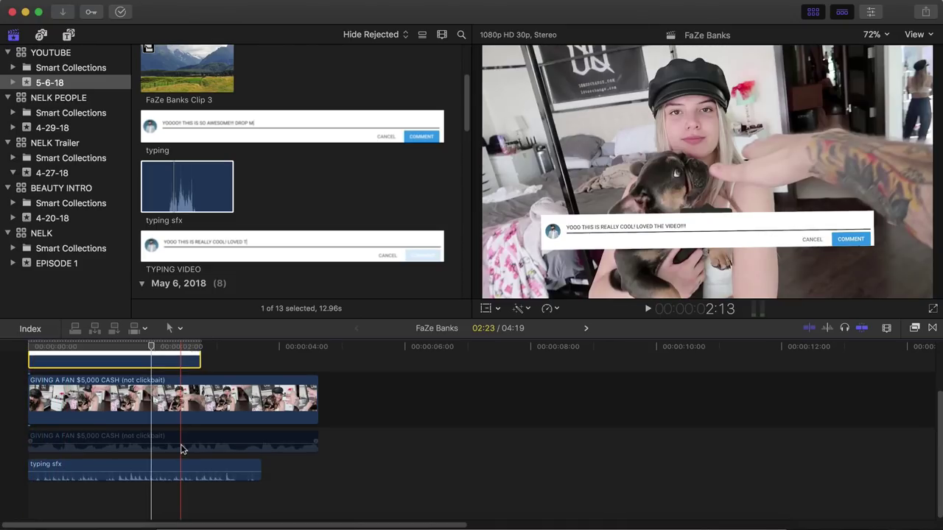
scroll(182, 448, up, 2)
scroll(157, 450, up, 2)
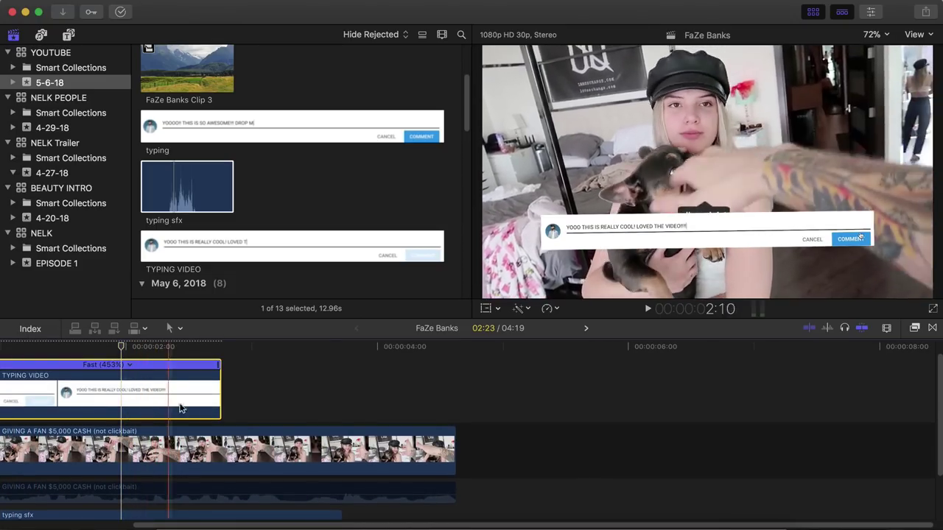
scroll(182, 409, down, 3)
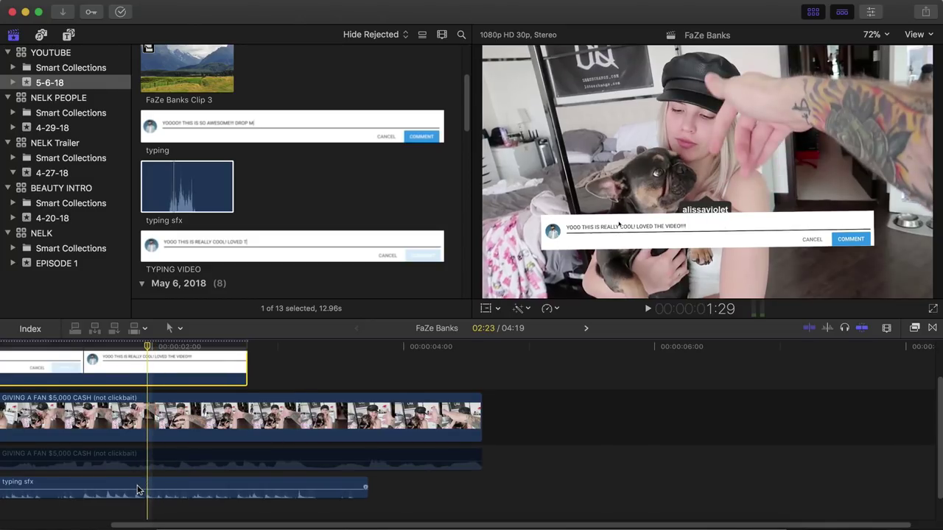
scroll(137, 490, left, 3)
scroll(137, 490, down, 1)
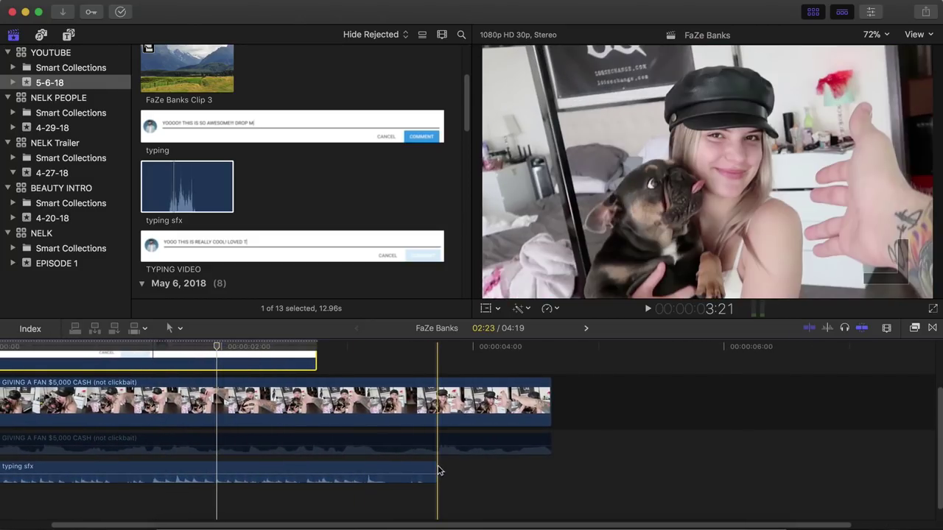
drag(435, 466, 198, 469)
key(space)
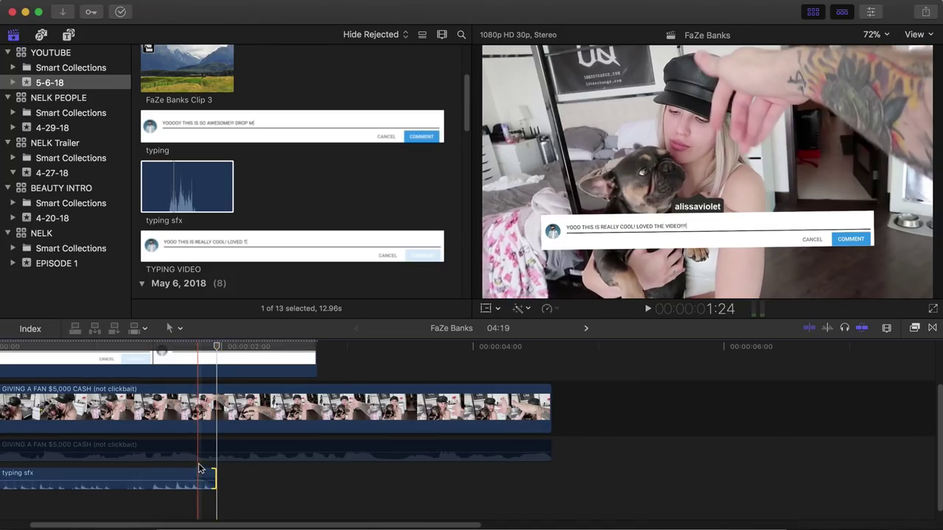
- Trim the comment overlay, review it, and check the TYPING VIDEO clip's Fast 453% speed
scroll(265, 431, up, 2)
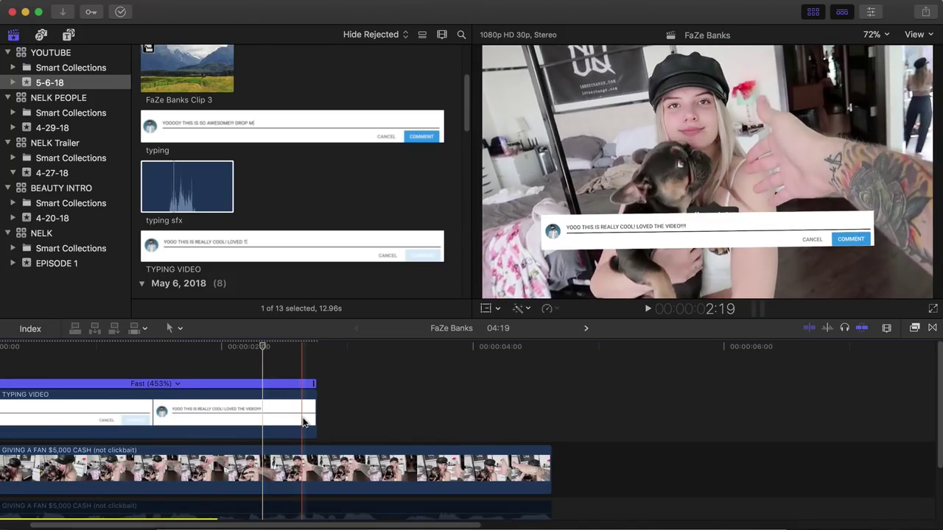
drag(304, 416, 259, 411)
key(space)
key(space)
scroll(259, 413, down, 2)
scroll(220, 398, left, 2)
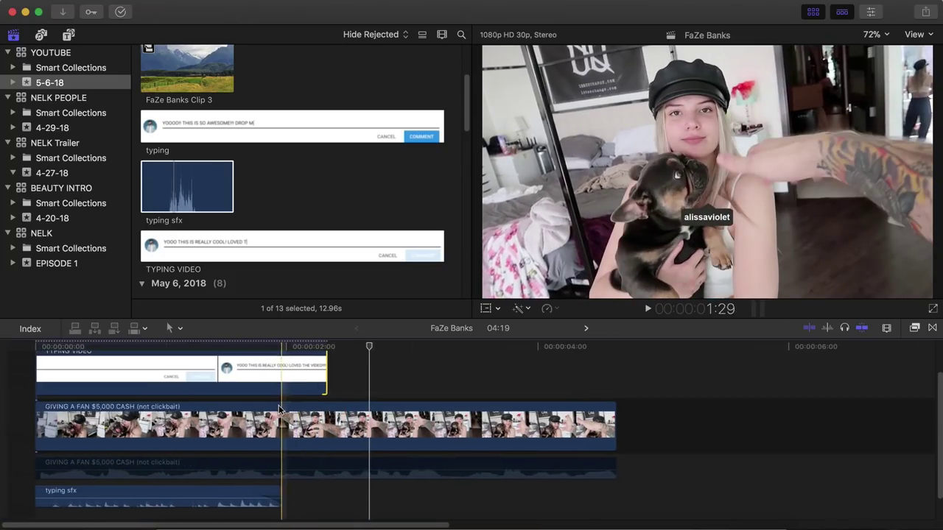
click(179, 379)
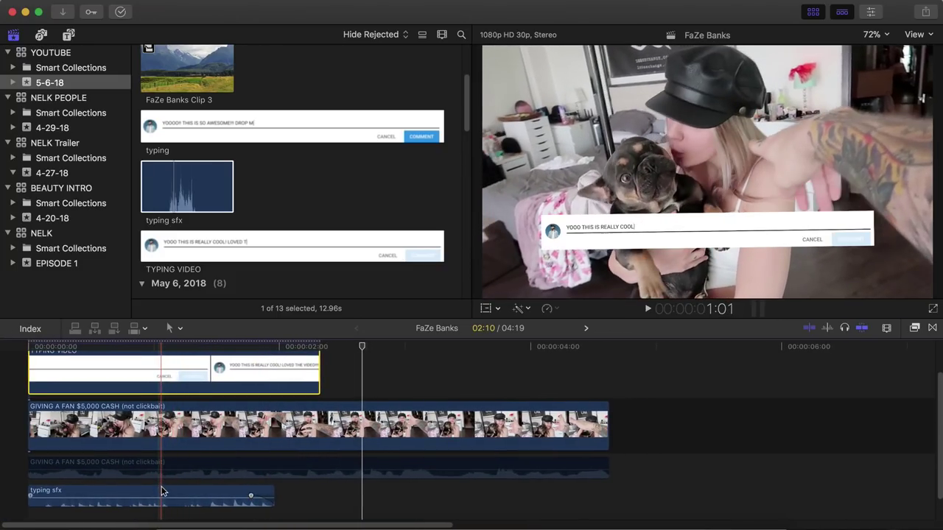
scroll(163, 492, up, 2)
key(super+r)
click(148, 347)
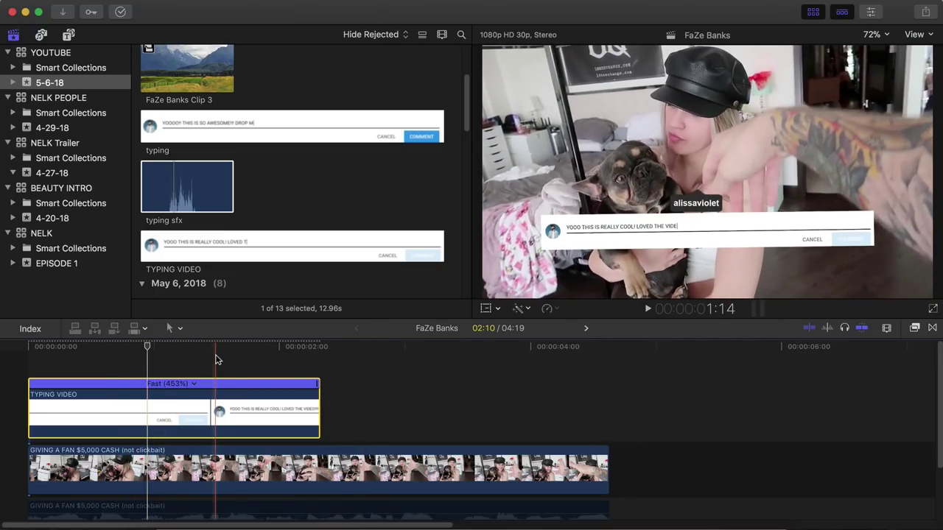
- Show the Custom titles in the Titles browser and preview the Long and Medium titles
click(814, 12)
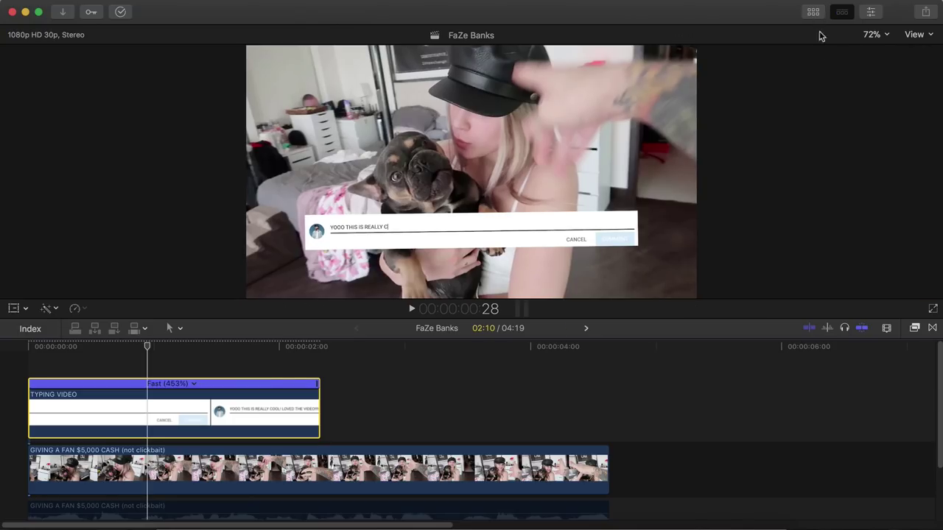
key(ctrl+super+1)
click(69, 34)
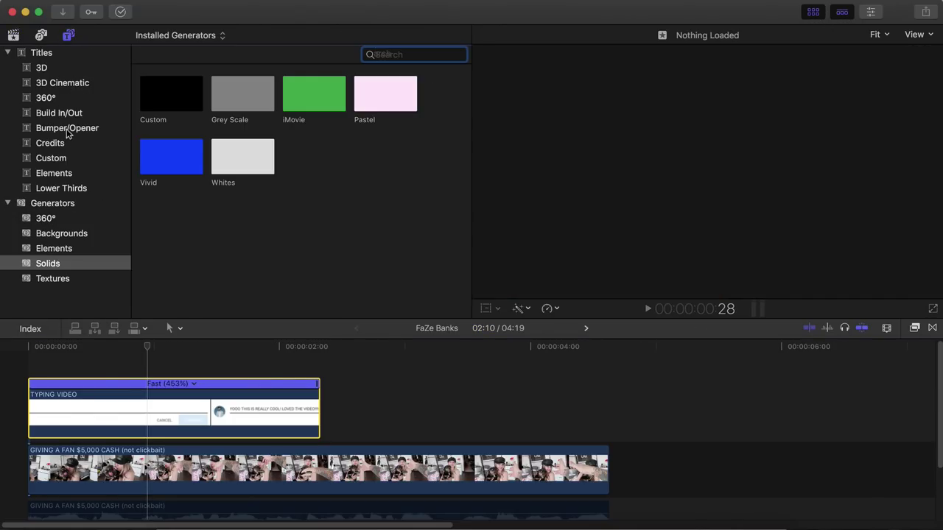
click(41, 53)
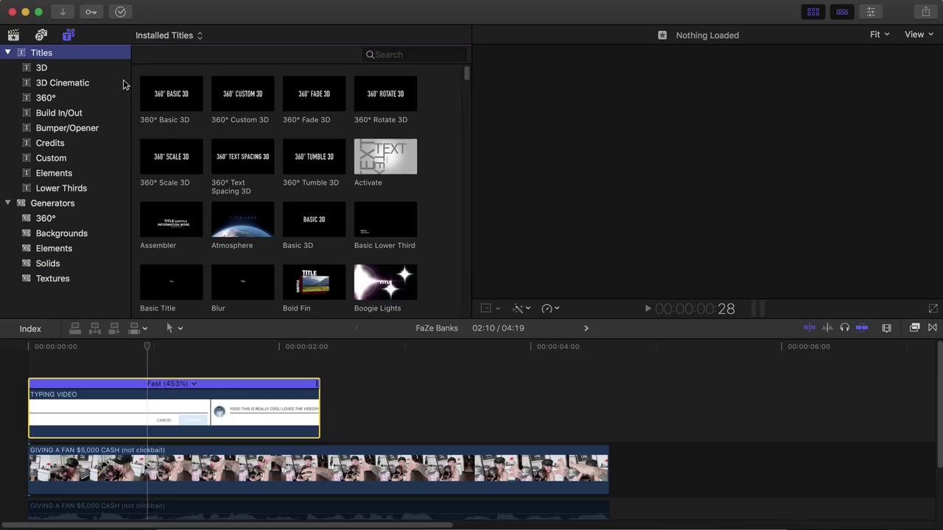
click(52, 157)
key(Up)
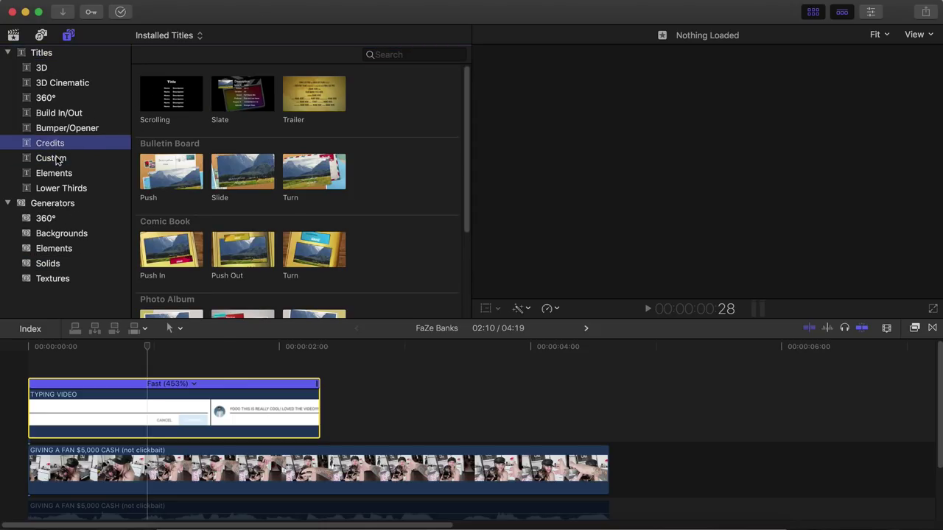
key(Down)
click(230, 111)
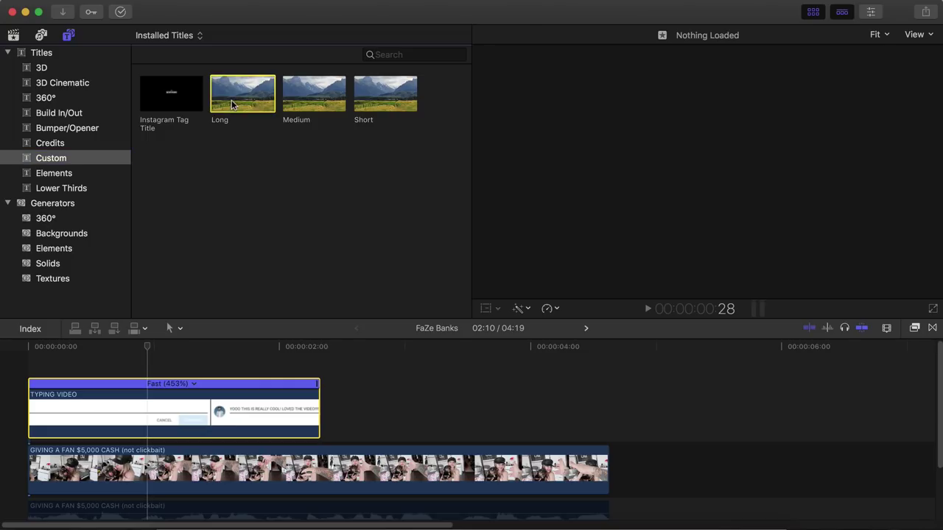
click(301, 100)
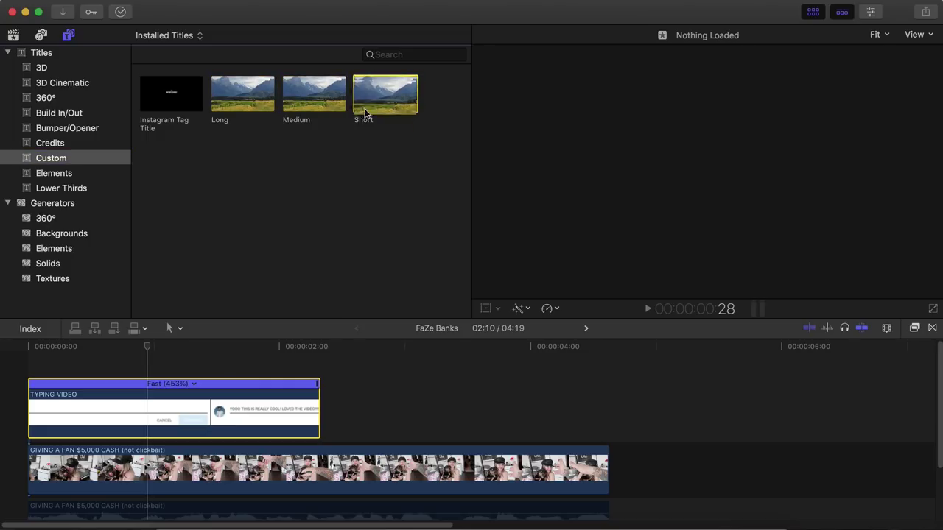
- Place the Short title above TYPING VIDEO, extend it to about 02:08, and select both clips
drag(361, 108, 33, 367)
drag(242, 366, 316, 367)
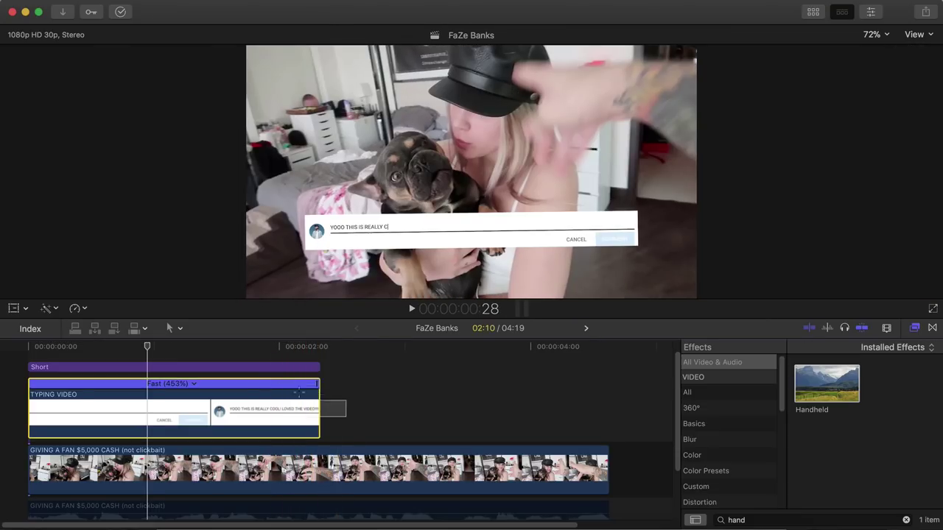
key(ctrl+super+1)
key(super+5)
super+click(232, 404)
- Combine the selected clips into the compound clip 'FaZe Banks Clip 4'
right_click(209, 433)
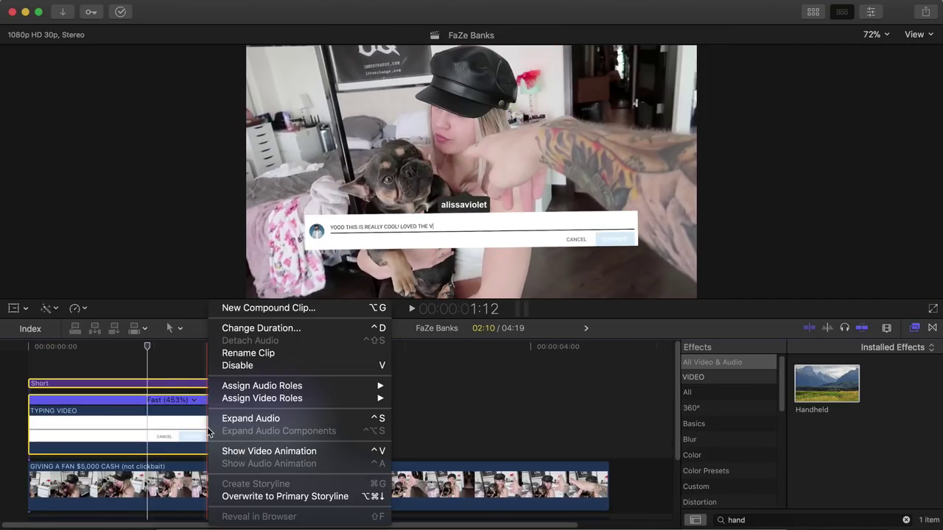
click(243, 309)
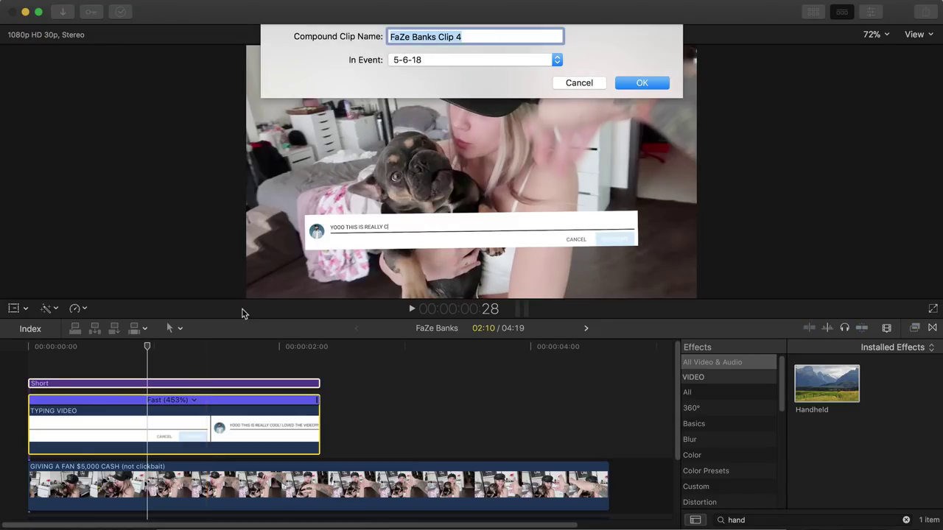
key(Return)
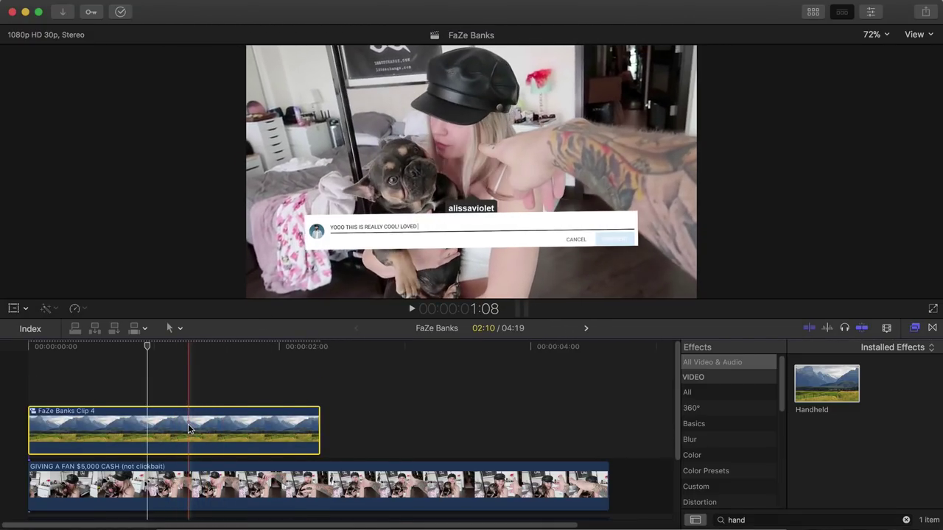
- Apply the Handheld effect to the Short title inside the compound clip and preview the shake
double_click(187, 424)
drag(826, 383, 269, 401)
click(356, 328)
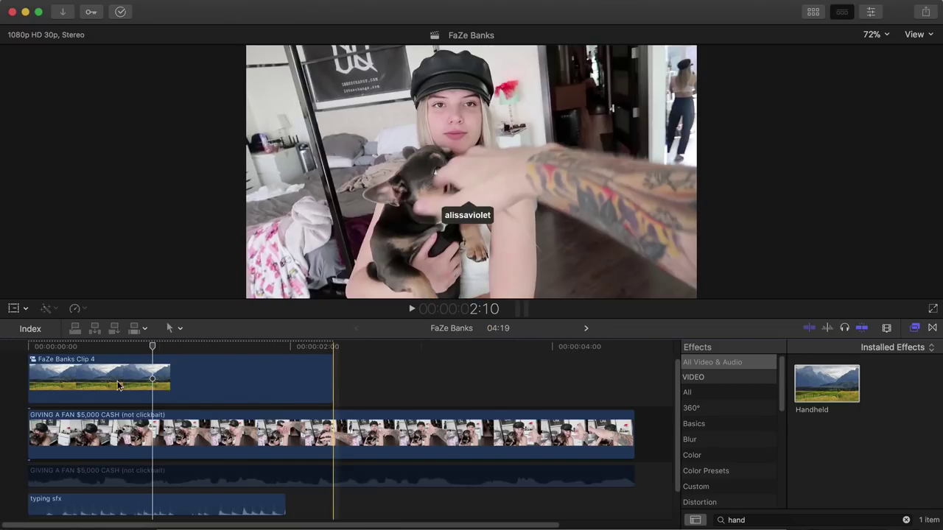
key(space)
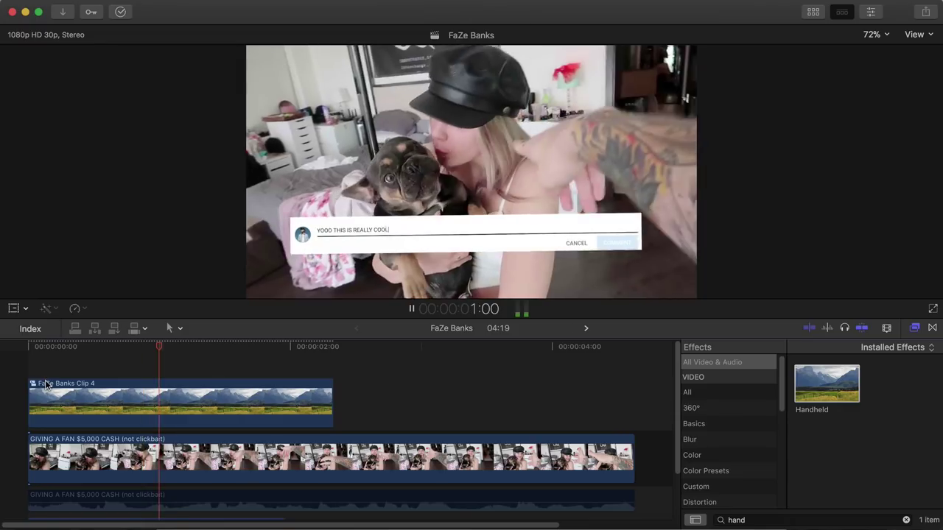
double_click(184, 401)
- Set the Short title's Handheld Shakiness to about 25.43 and Distance to 40.46 in the Inspector
click(184, 402)
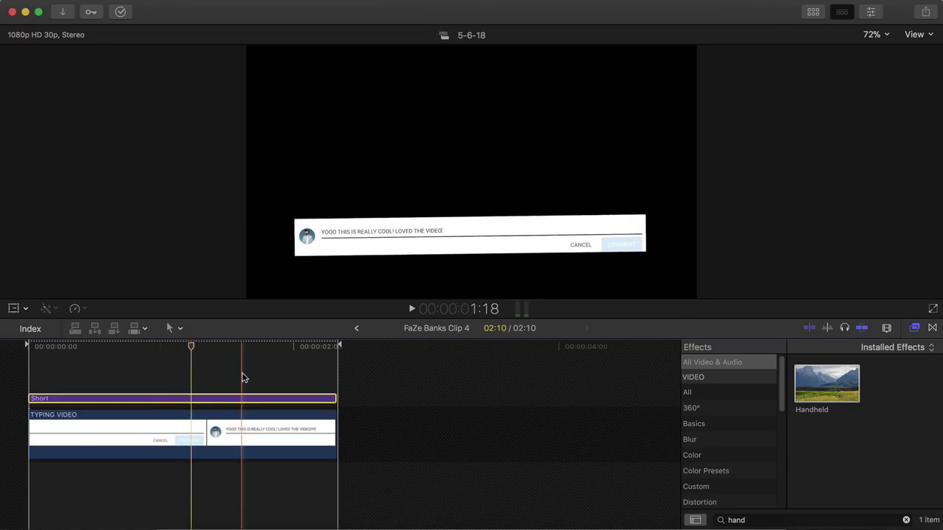
click(870, 12)
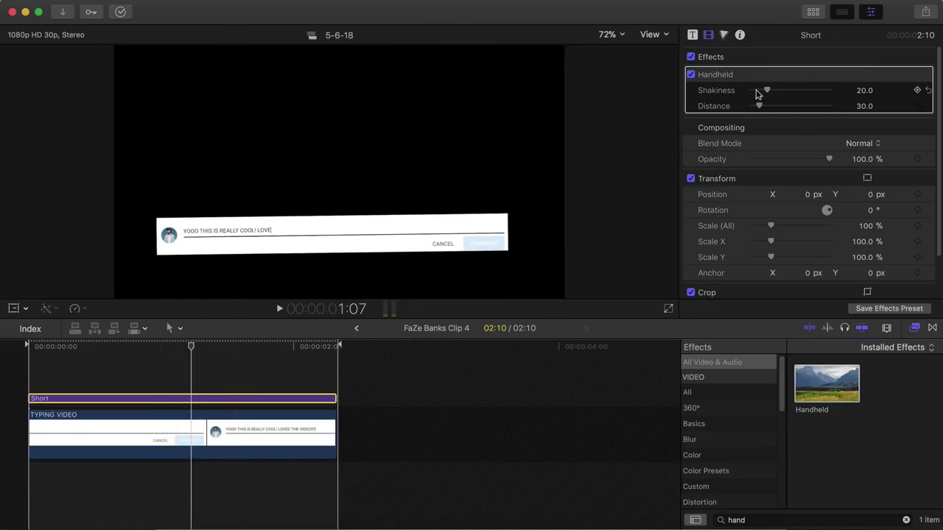
mouse_move(766, 94)
mouse_down()
mouse_move(783, 91)
mouse_move(774, 92)
mouse_up()
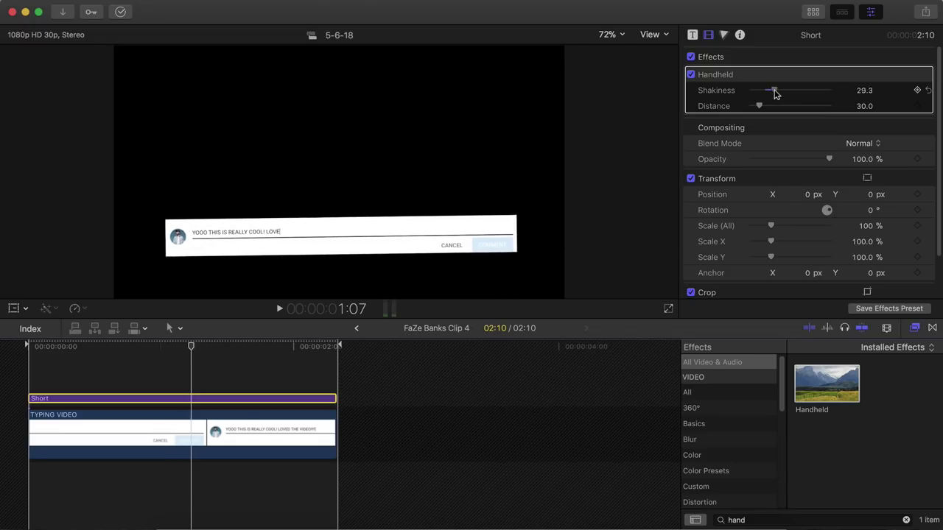
key(space)
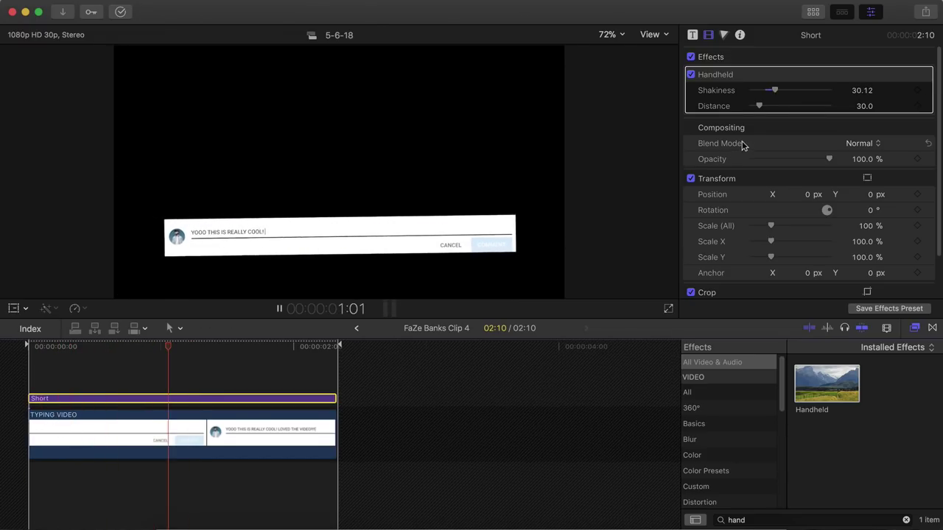
drag(758, 106, 764, 107)
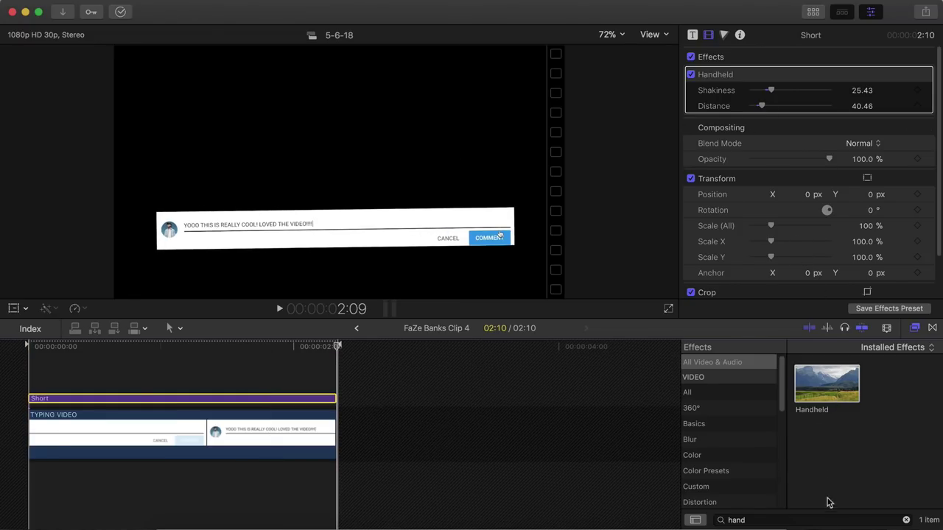
- Search effects for 'drop' and apply Drop Shadow to the TYPING VIDEO clip
click(906, 520)
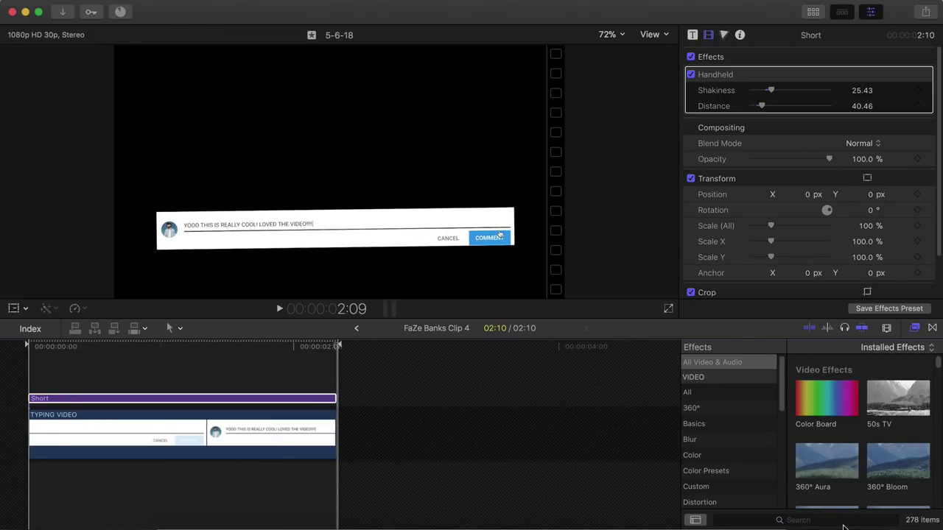
click(841, 520)
text(dropb)
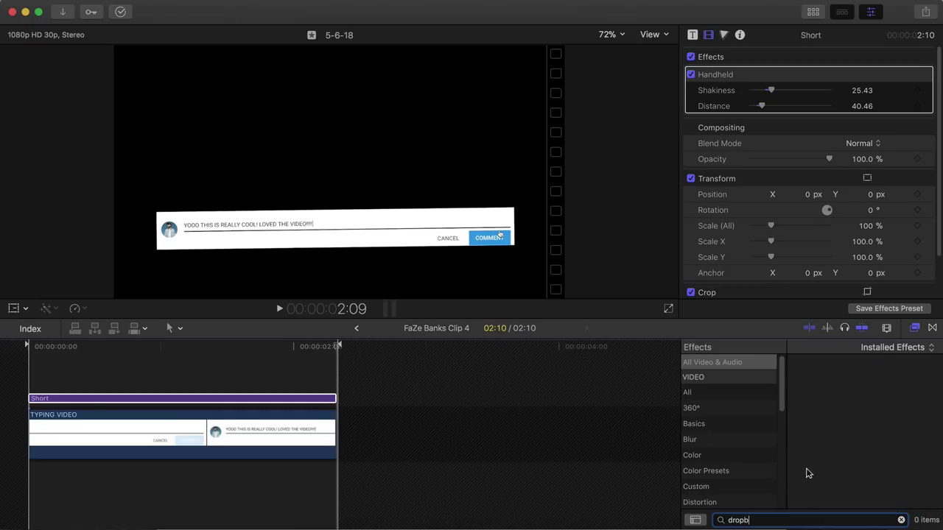
key(BackSpace)
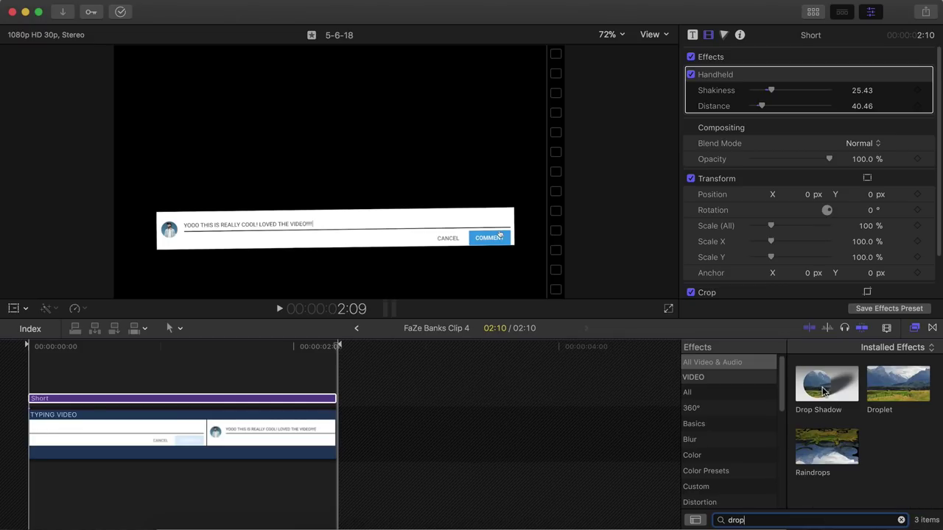
drag(830, 386, 188, 436)
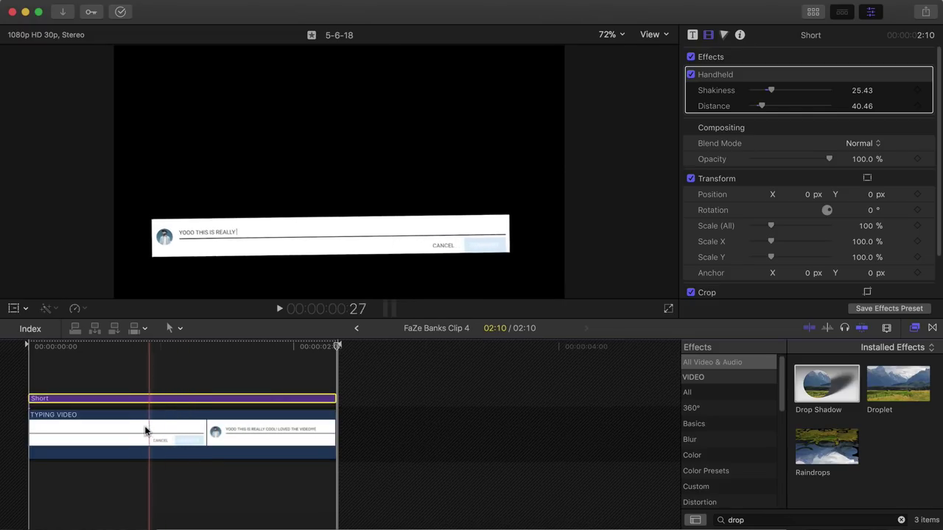
- Check TYPING VIDEO's 75% shadow settings, then return to the FaZe Banks project
click(248, 435)
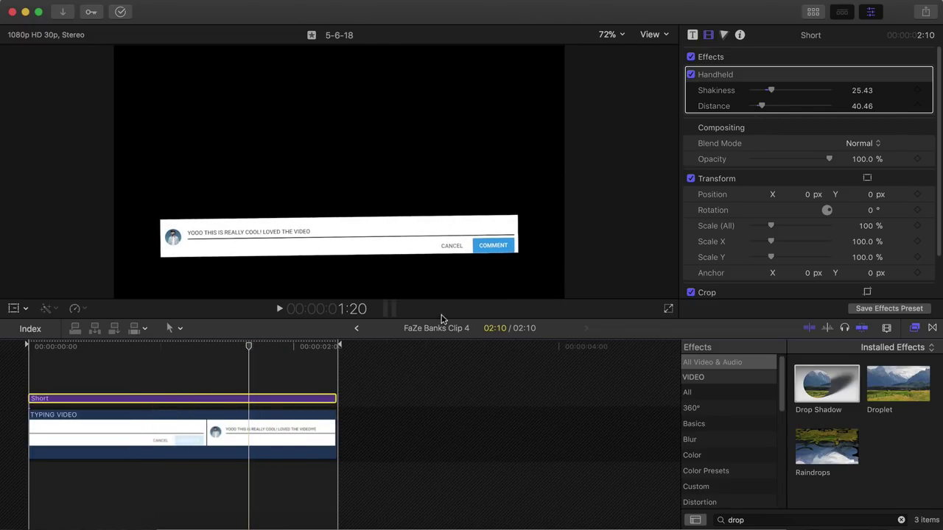
click(254, 435)
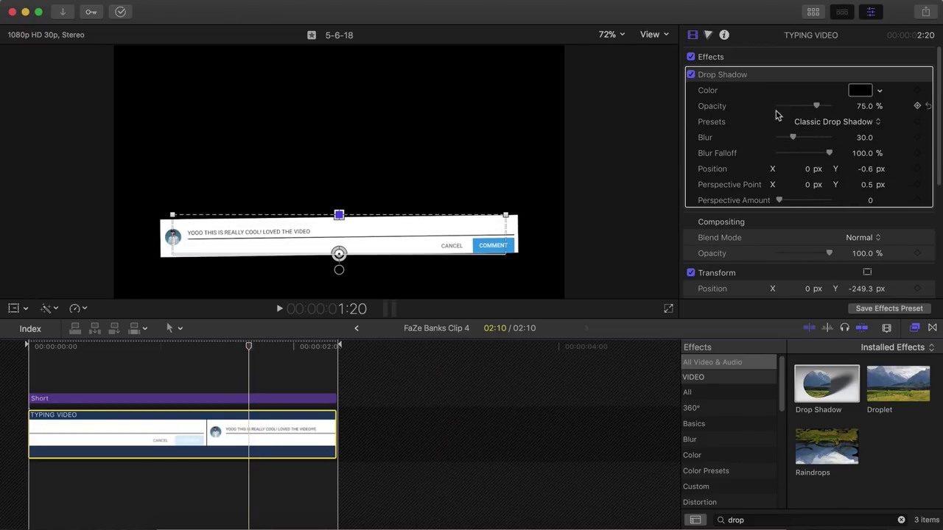
click(355, 329)
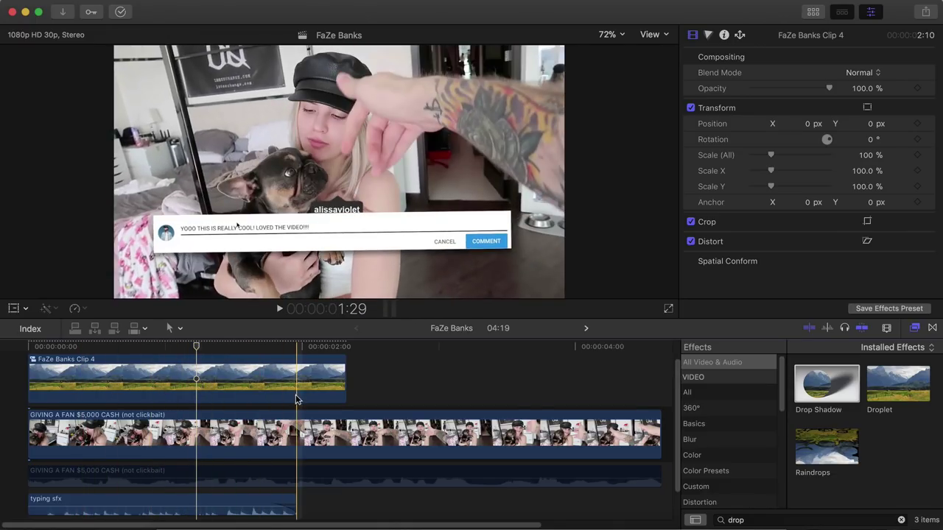
- Select the vlog clip's audio and FaZe Banks Clip 4, hiding the effects browser
scroll(221, 435, down, 2)
click(210, 447)
click(210, 449)
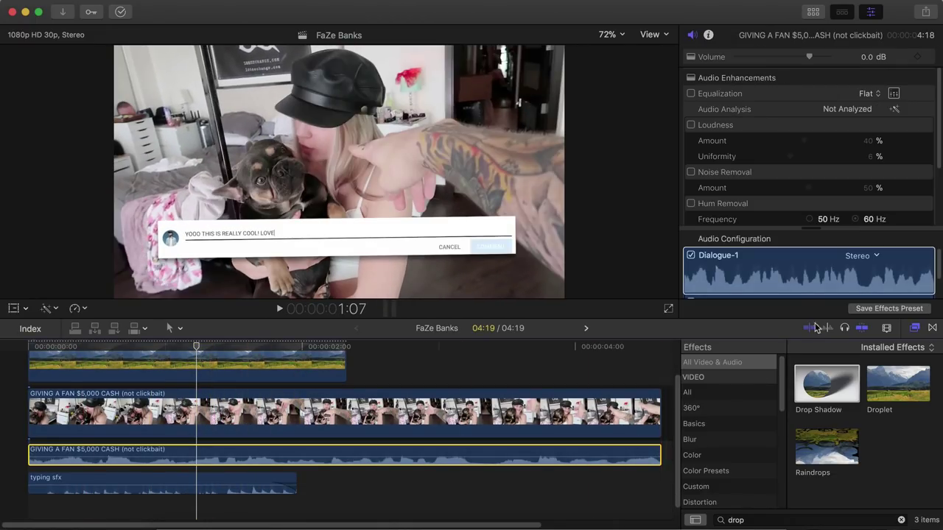
click(918, 328)
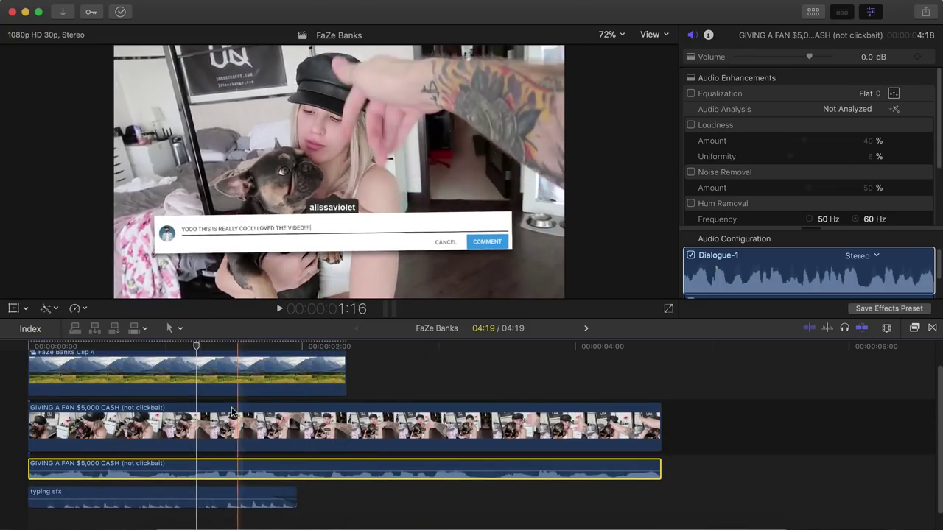
click(321, 376)
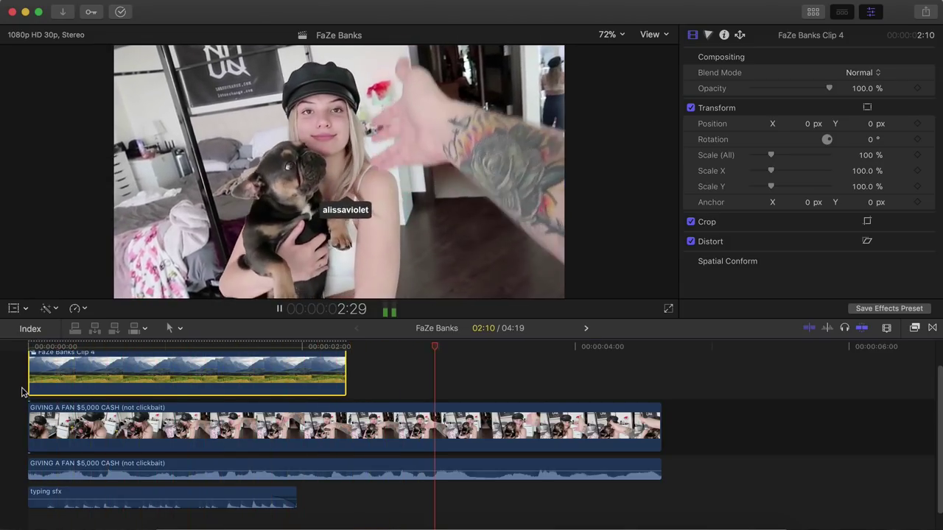
- Lengthen the typing sfx, blade it in two, and shorten both pieces, the second to 0:47
drag(297, 498, 636, 486)
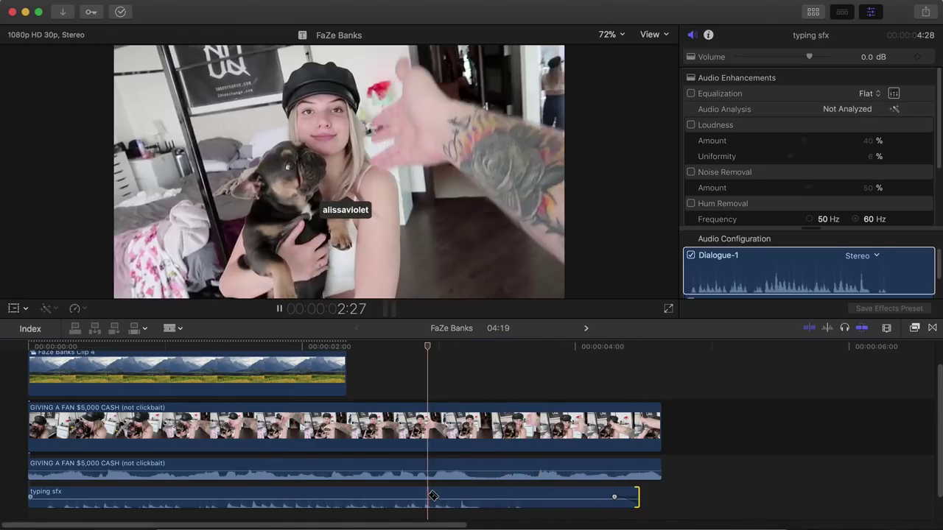
click(461, 498)
key(a)
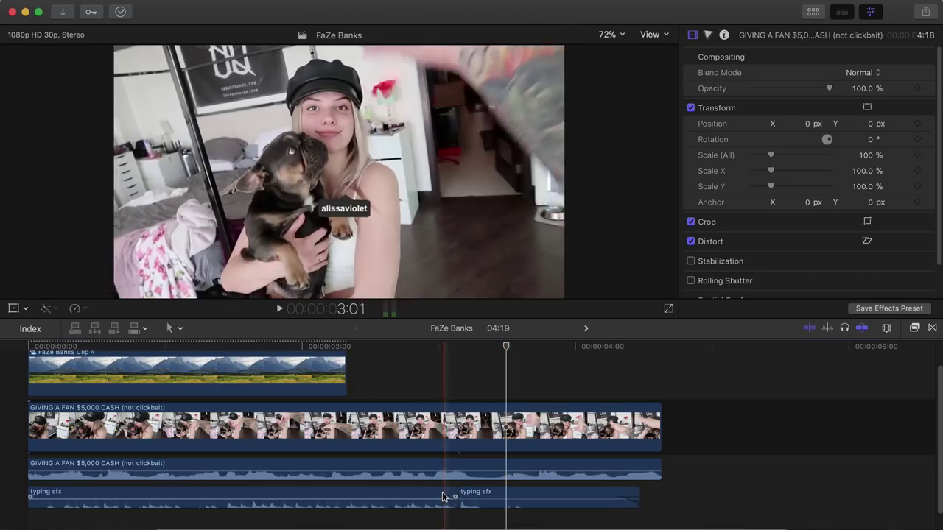
drag(459, 497, 368, 499)
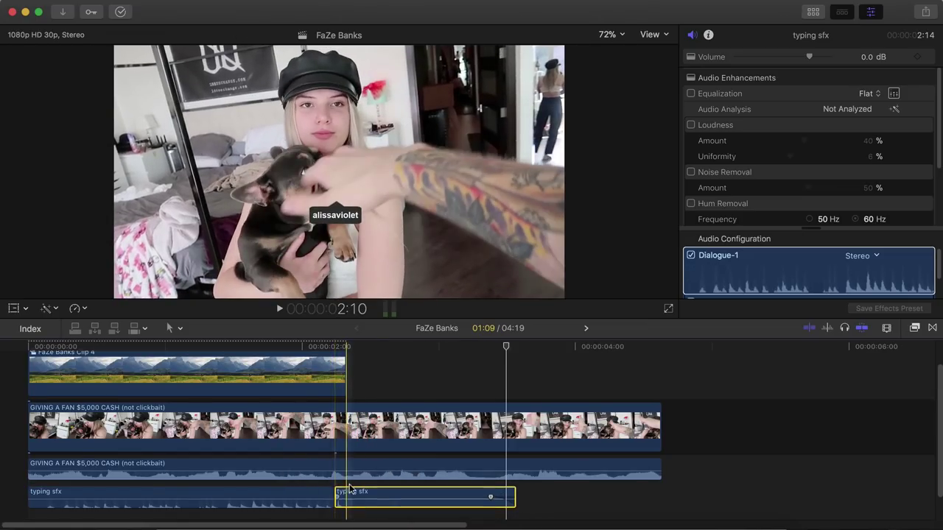
key(space)
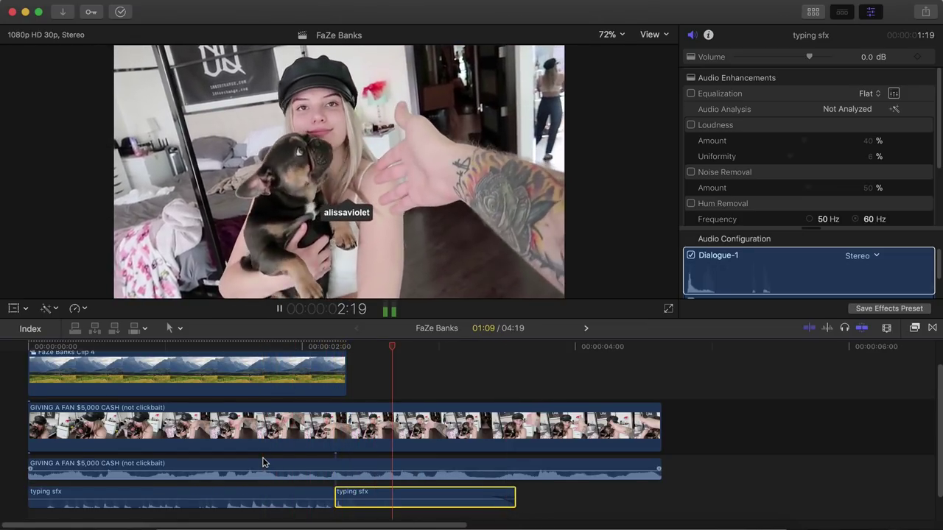
key(space)
drag(515, 496, 440, 495)
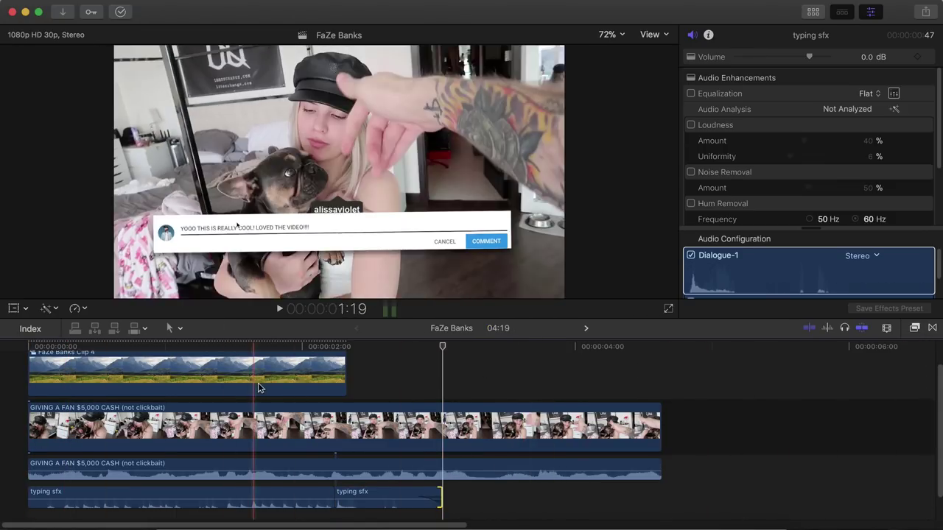
key(super+equal)
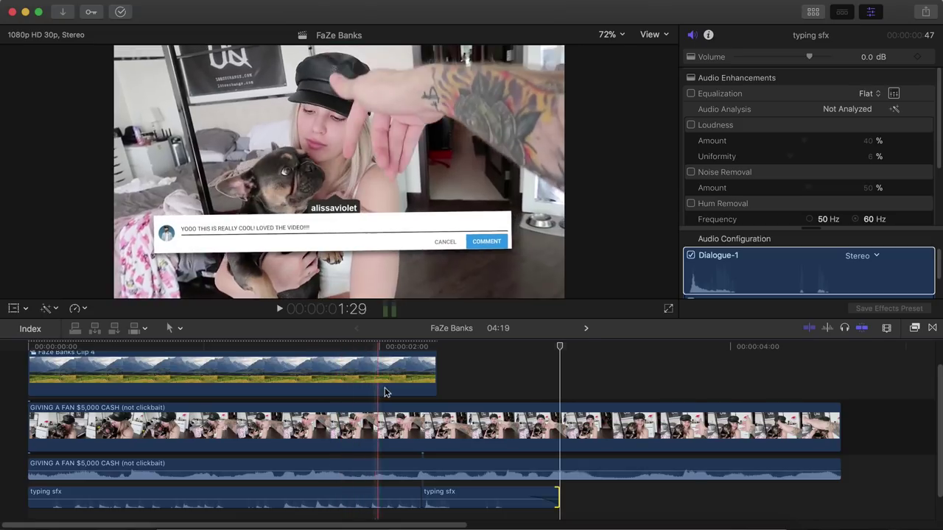